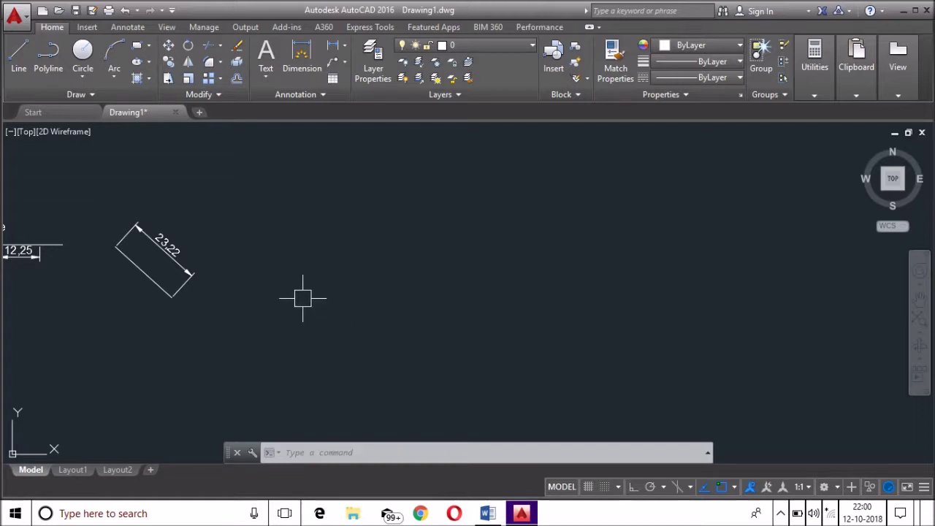
Check the dimension command shortcut list in the Word document and return to the AutoCAD drawing
click(488, 514)
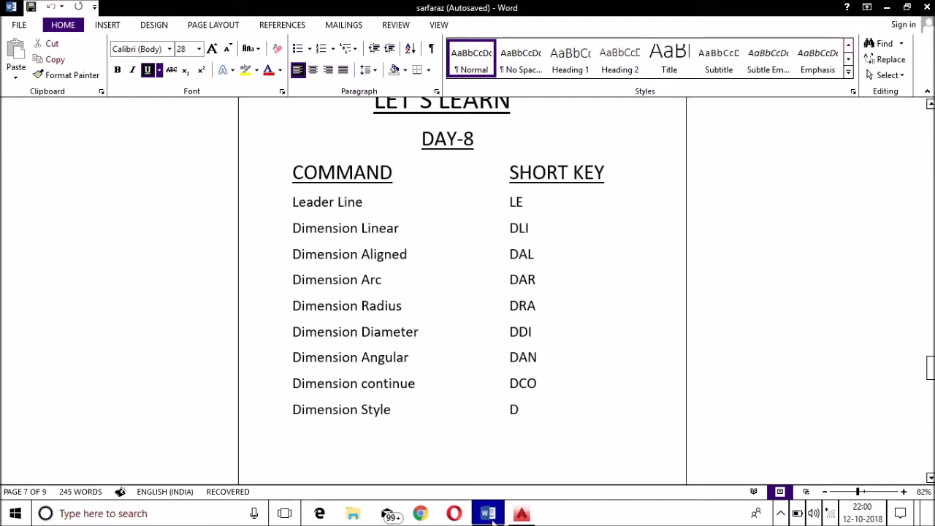
click(521, 514)
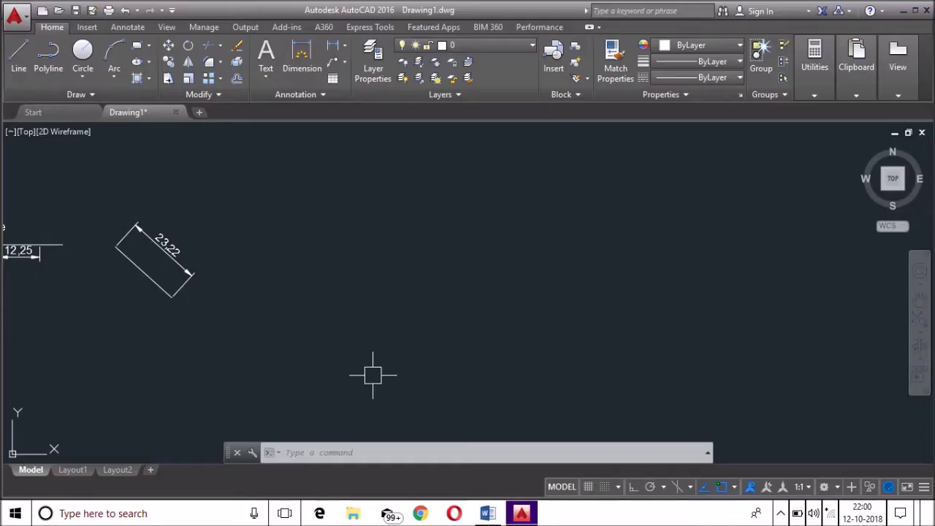
Draw an upward-bulging three-point arc about 115 units long in the empty area right of the slanted line with the aligned dimension
text(ac)
key(Return)
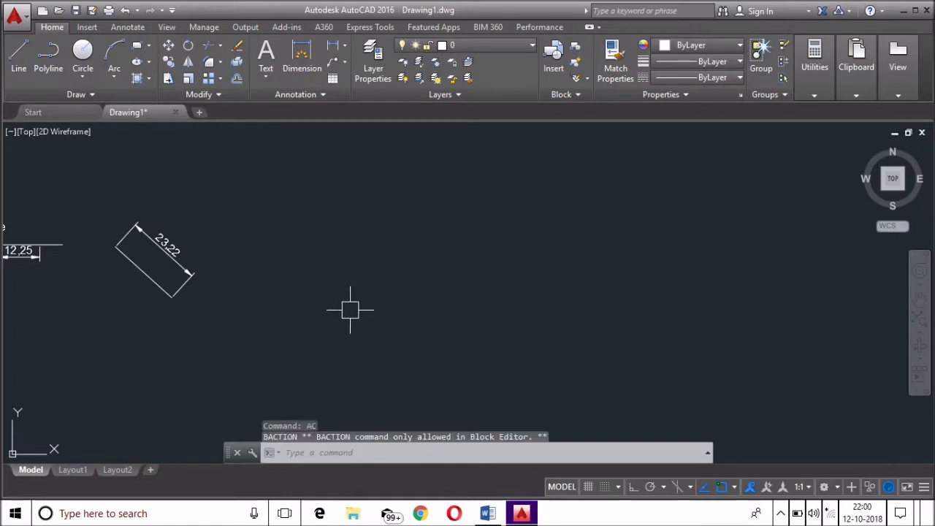
text(arc)
key(Return)
click(346, 310)
click(365, 258)
click(627, 257)
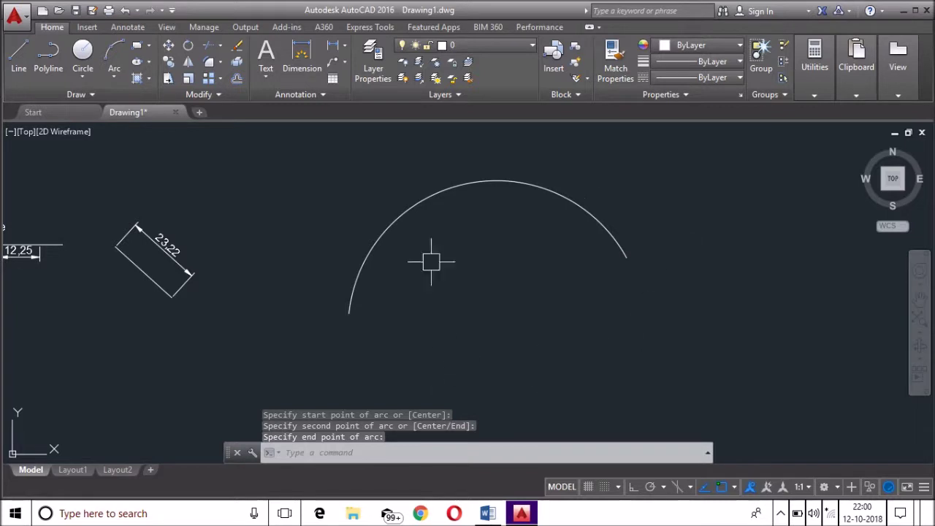
Add an arc length dimension to the new arc, placing its dimension line inside the curve
text(d)
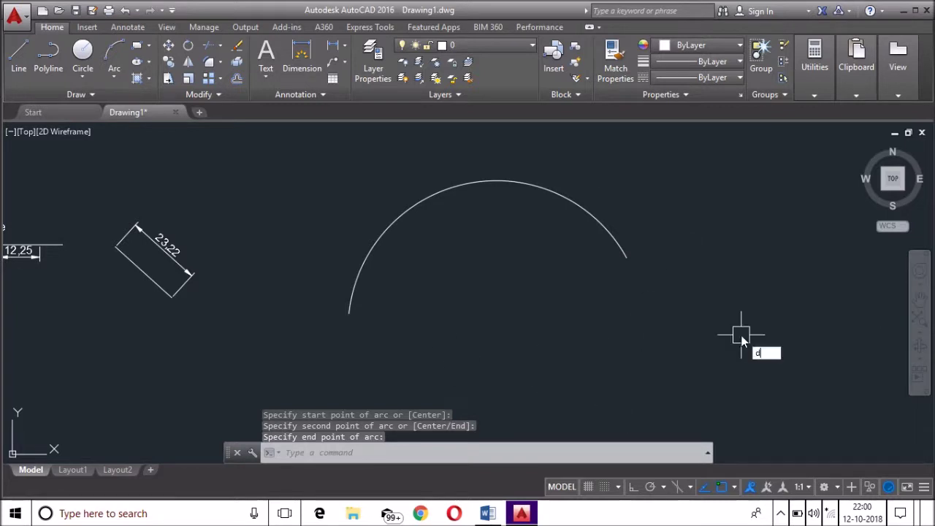
text(ar)
key(Return)
click(578, 209)
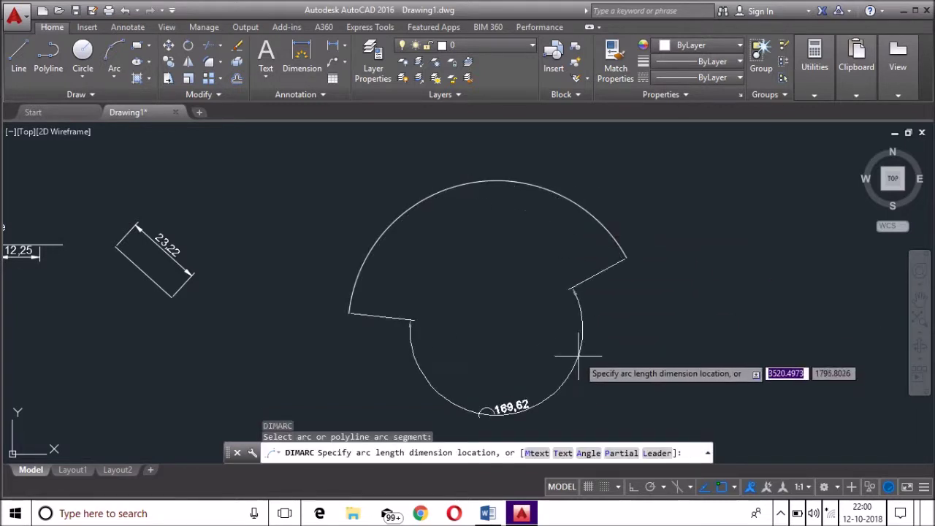
click(547, 215)
scroll(468, 236, up, 2)
scroll(468, 236, down, 2)
Draw a circle with a radius of about 24 units in the empty area to the right of the dimensioned arc
mouse_move(674, 259)
middle_down()
mouse_move(175, 284)
mouse_move(450, 266)
mouse_move(247, 279)
middle_up()
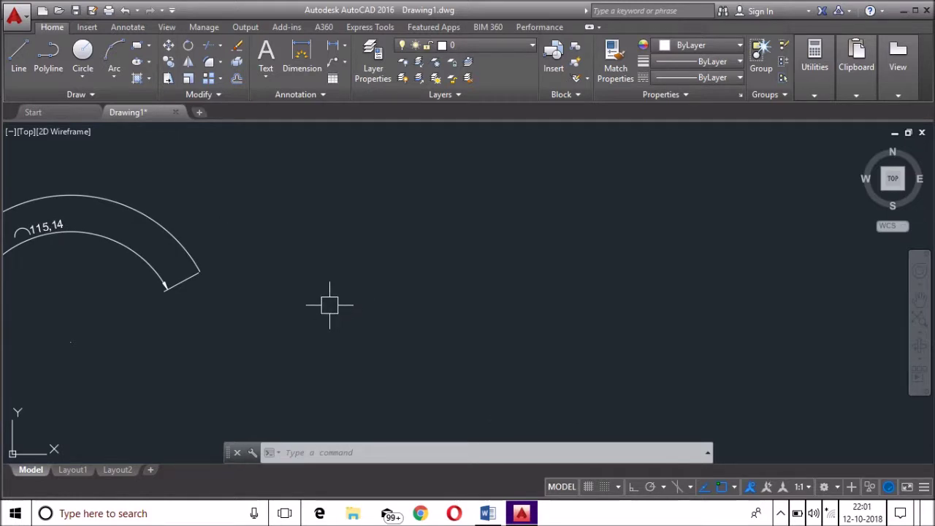
key(Return)
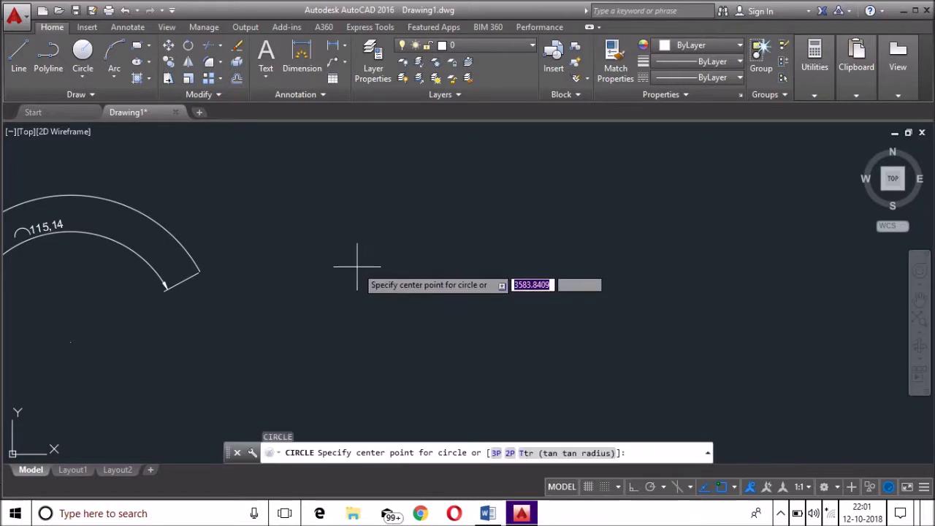
click(357, 265)
click(424, 307)
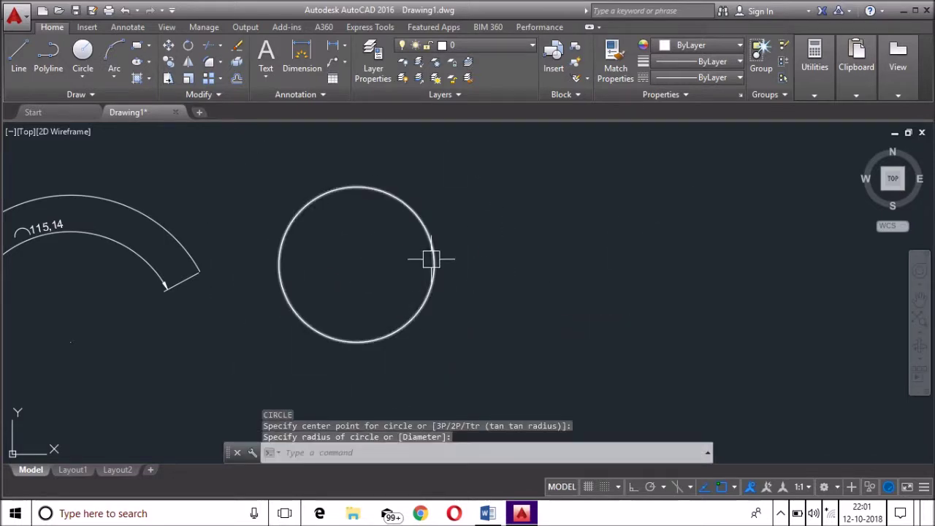
Add a radius dimension to the circle, placing the dimension text inside it
text(dra)
key(Return)
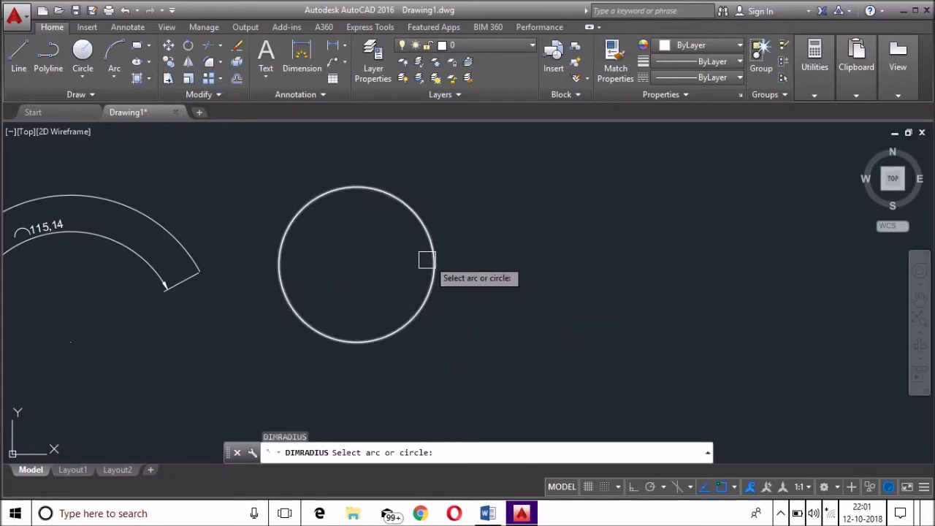
click(433, 263)
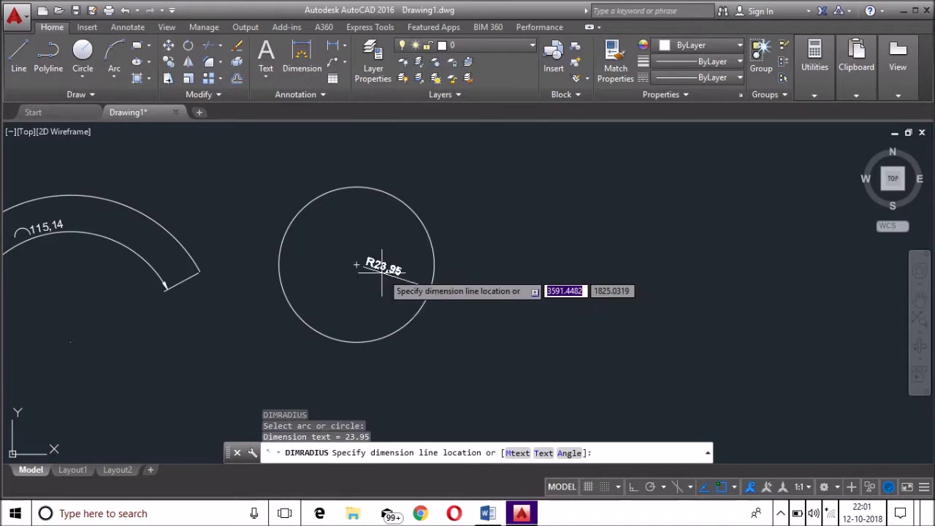
click(391, 254)
scroll(435, 302, up, 4)
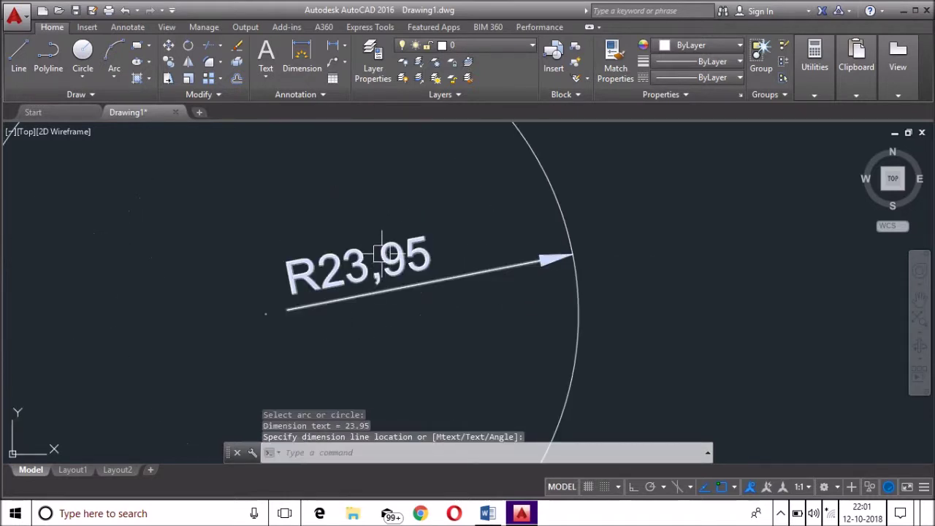
scroll(420, 296, down, 4)
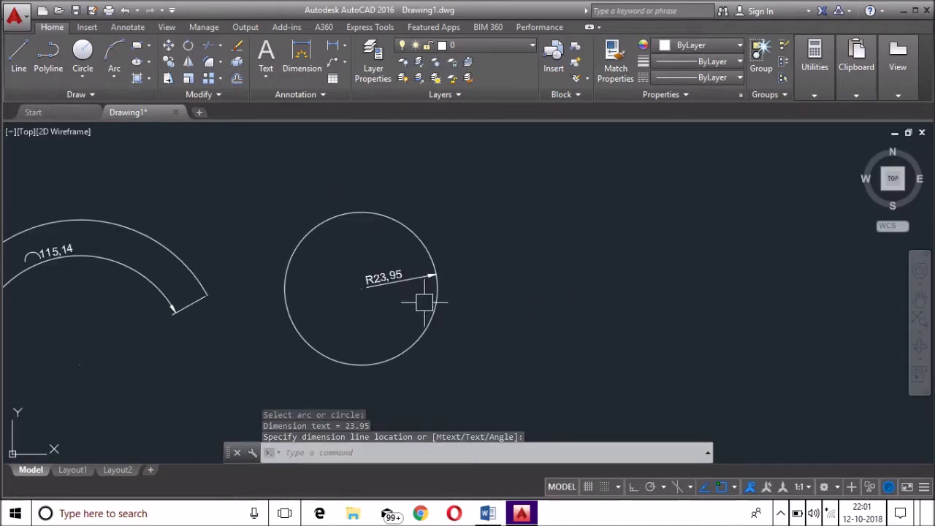
text(DAR)
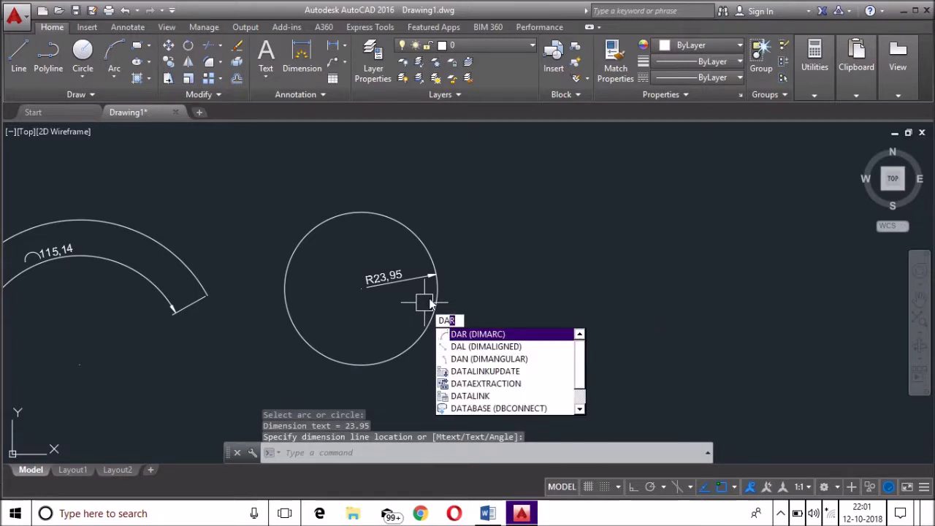
text(a)
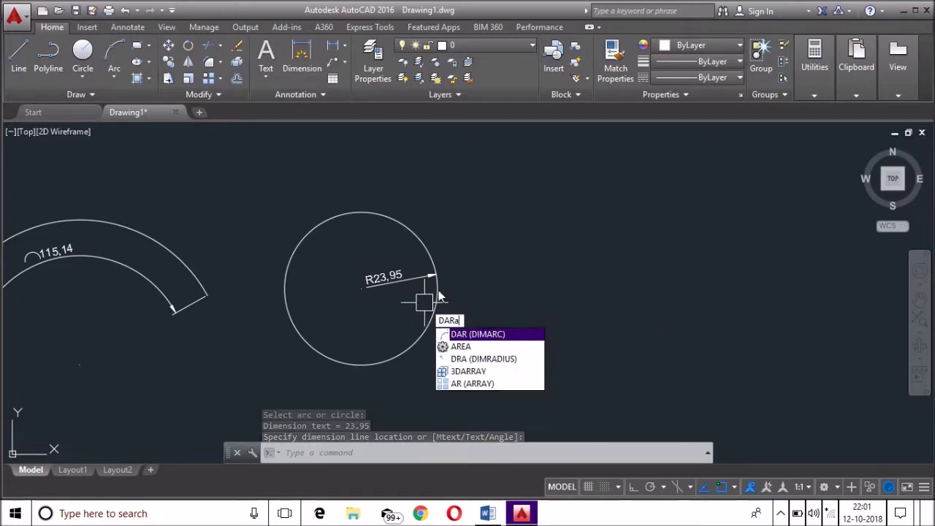
key(BackSpace)
key(BackSpace)
key(BackSpace)
key(BackSpace)
Add a second radius dimension to the circle, placing its text well outside to the right
text(DIMR)
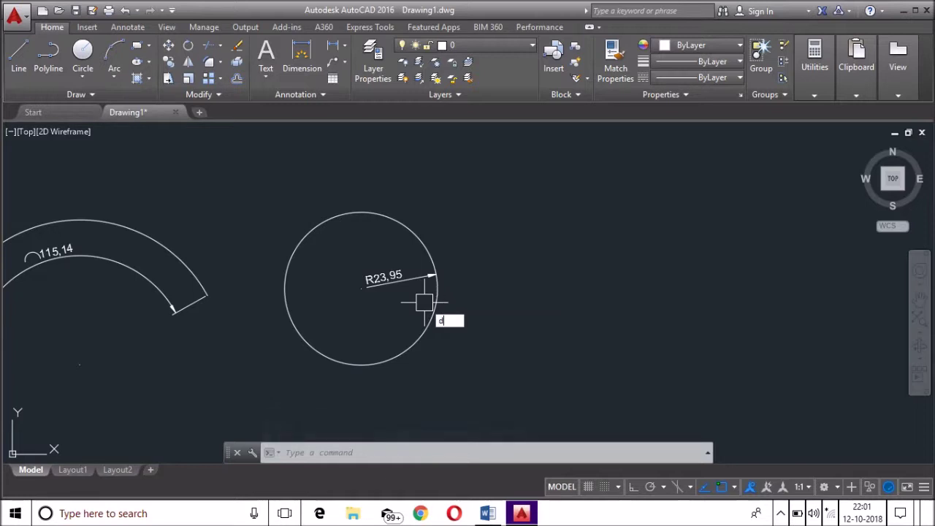
text(A)
key(Return)
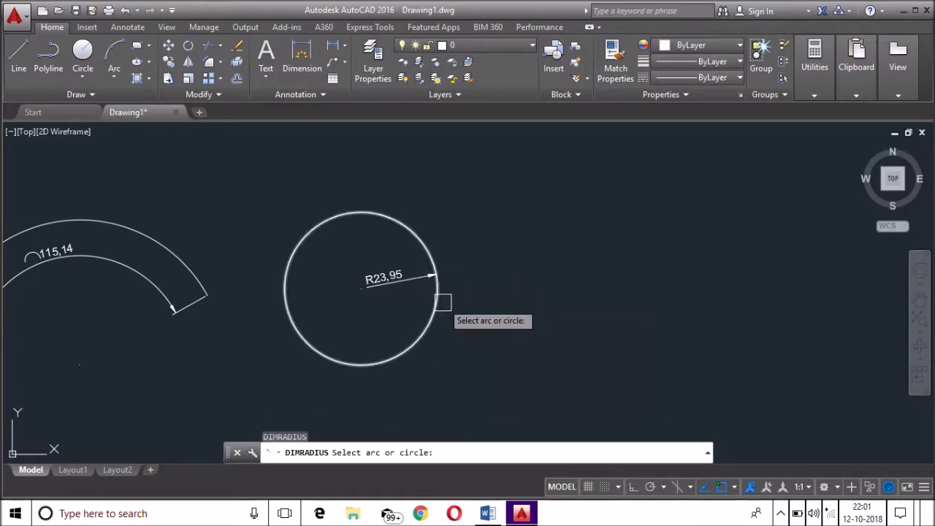
click(438, 294)
click(666, 292)
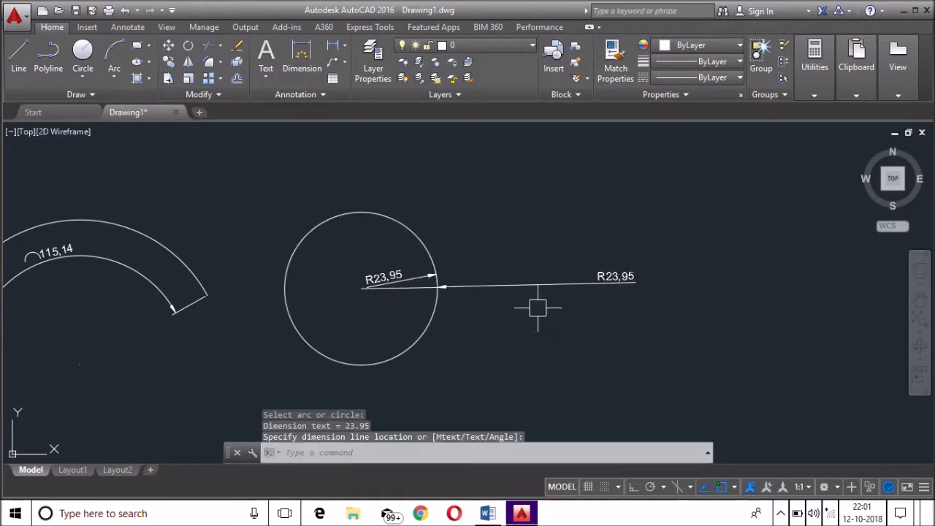
scroll(422, 321, up, 4)
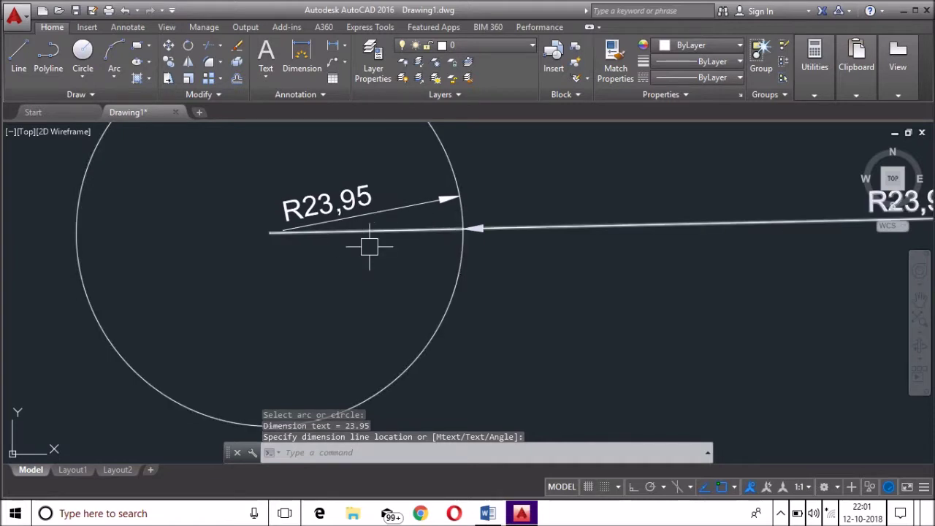
Add a diameter dimension to the circle, placing its text inside near the lower-left edge
scroll(811, 225, down, 6)
middle_drag(751, 244, 608, 255)
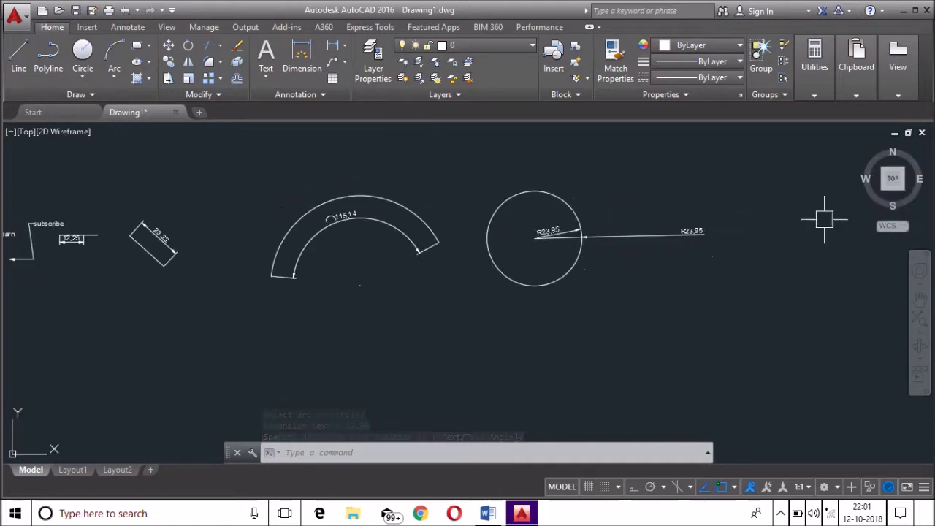
mouse_move(573, 266)
text(d)
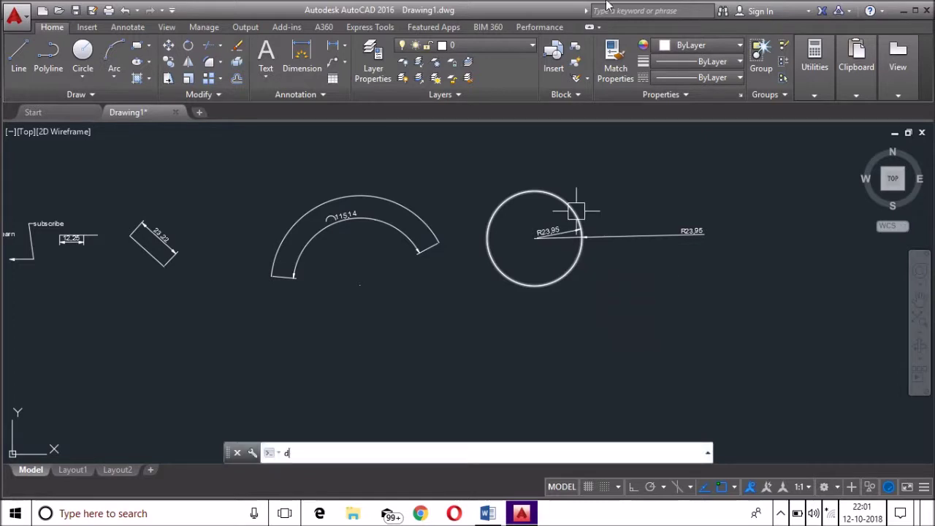
text(di)
key(Return)
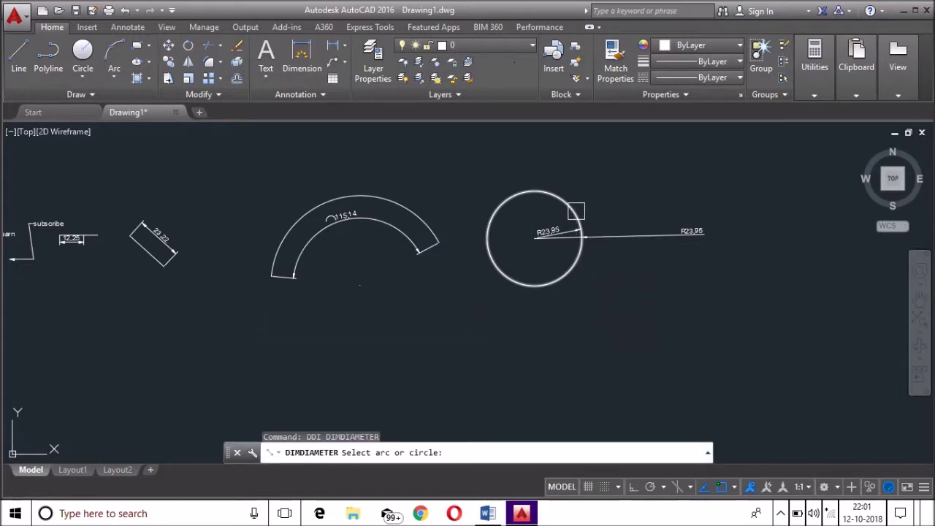
click(513, 284)
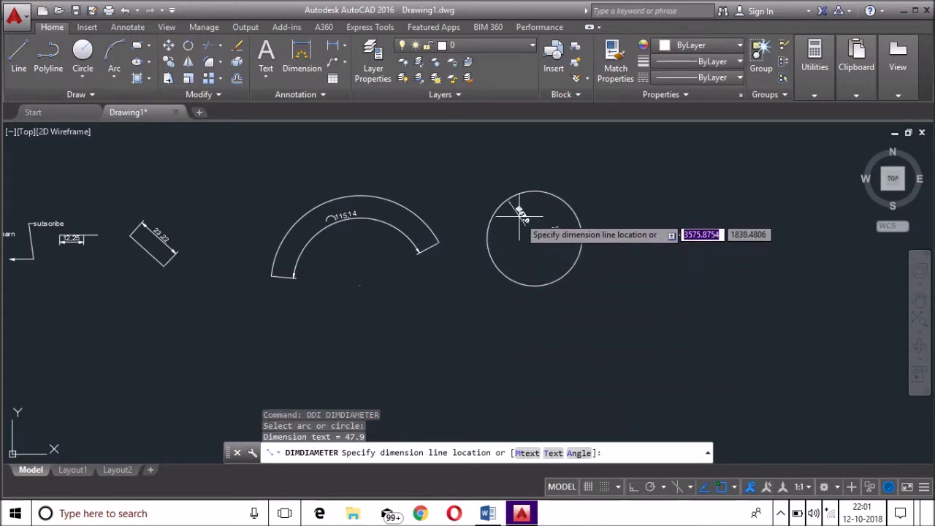
click(514, 273)
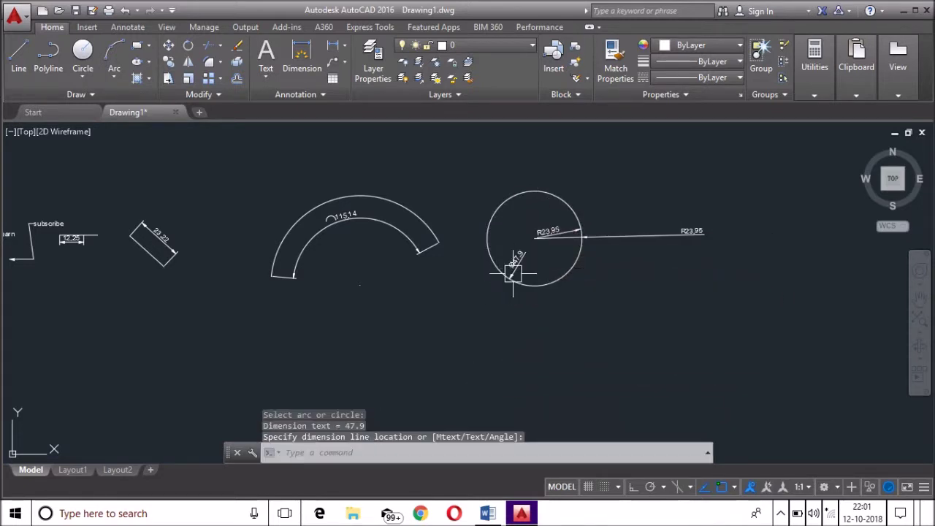
scroll(518, 274, up, 3)
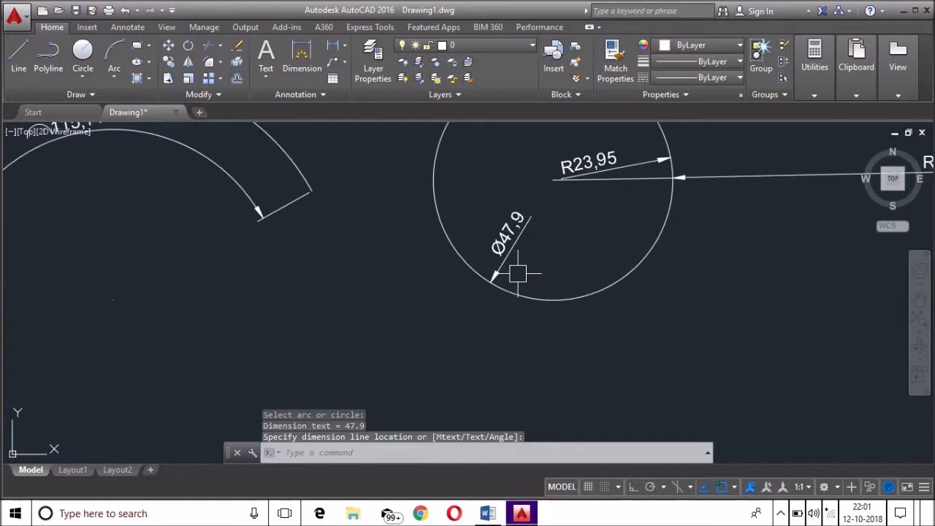
scroll(517, 275, down, 2)
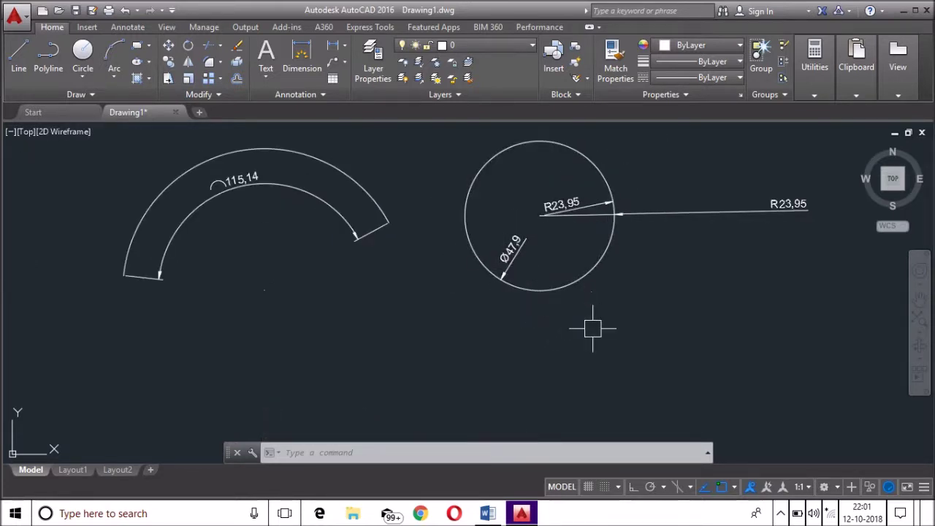
Draw two connected lines forming an open V shape in the empty area below the arc and circle
scroll(504, 252, up, 2)
scroll(510, 276, down, 2)
scroll(510, 276, down, 2)
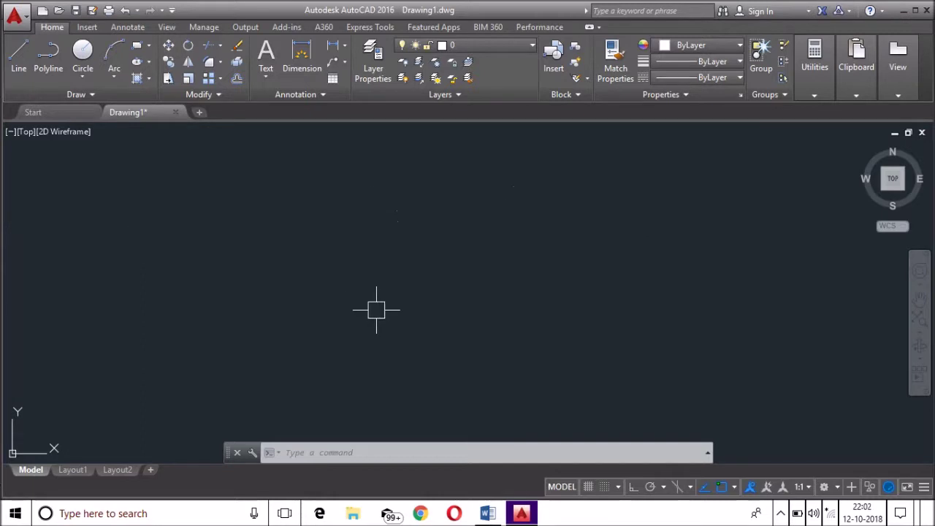
mouse_move(441, 285)
middle_down()
mouse_move(475, 217)
mouse_move(469, 195)
middle_up()
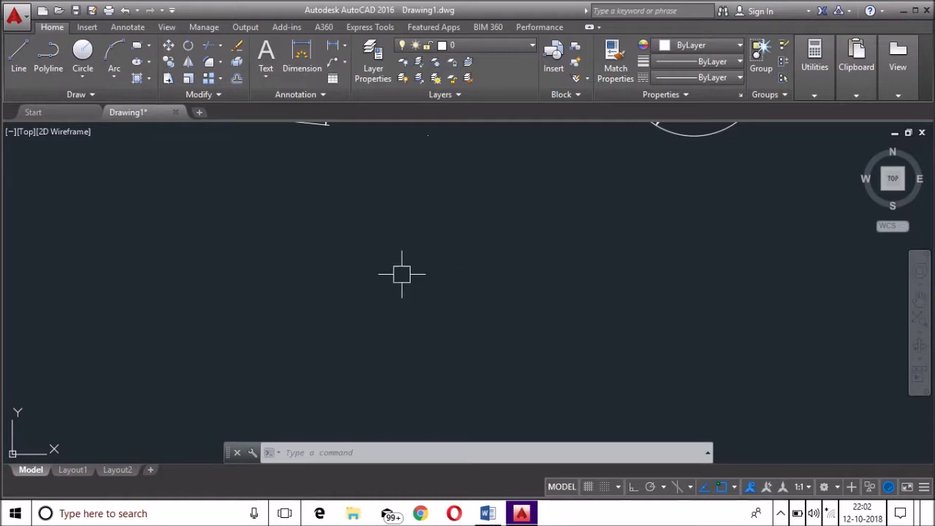
key(Return)
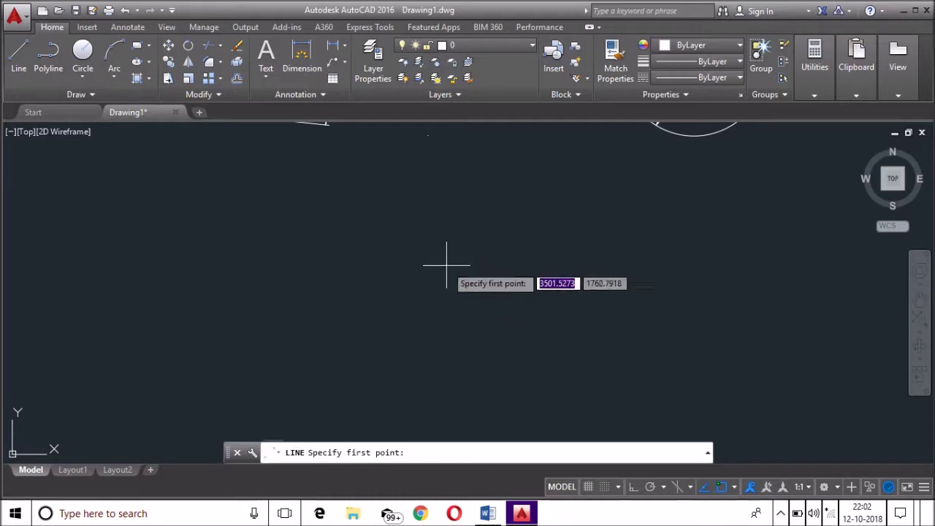
click(445, 261)
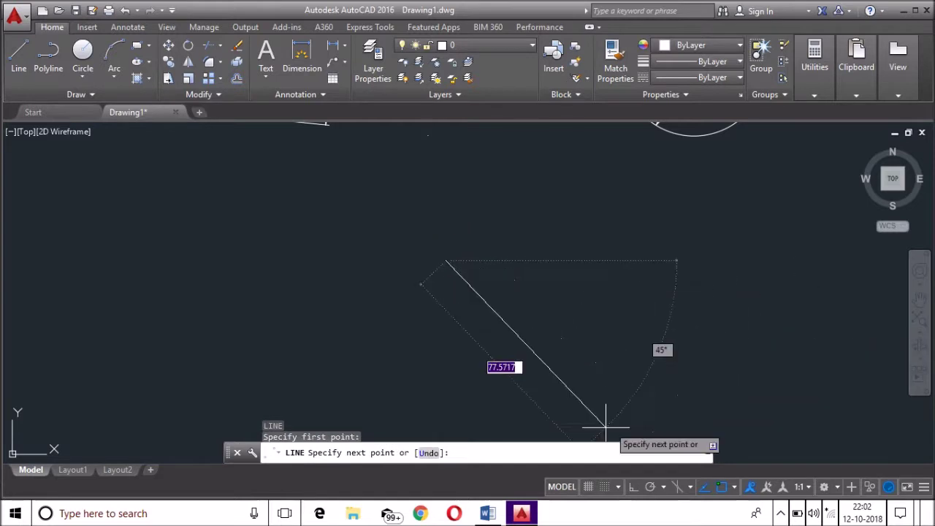
click(534, 400)
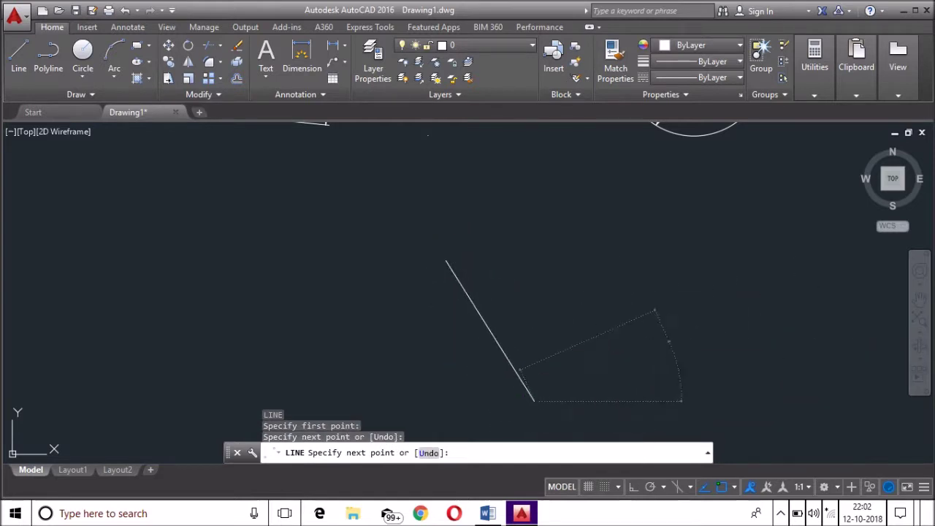
click(668, 341)
key(Return)
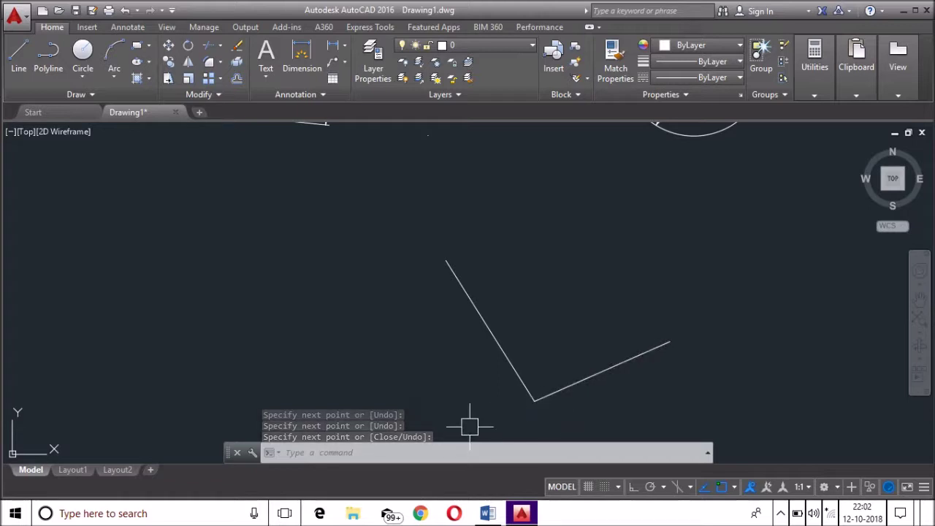
Add an angular dimension between the two lines of the V, placing its arc and text inside the opening
text(a)
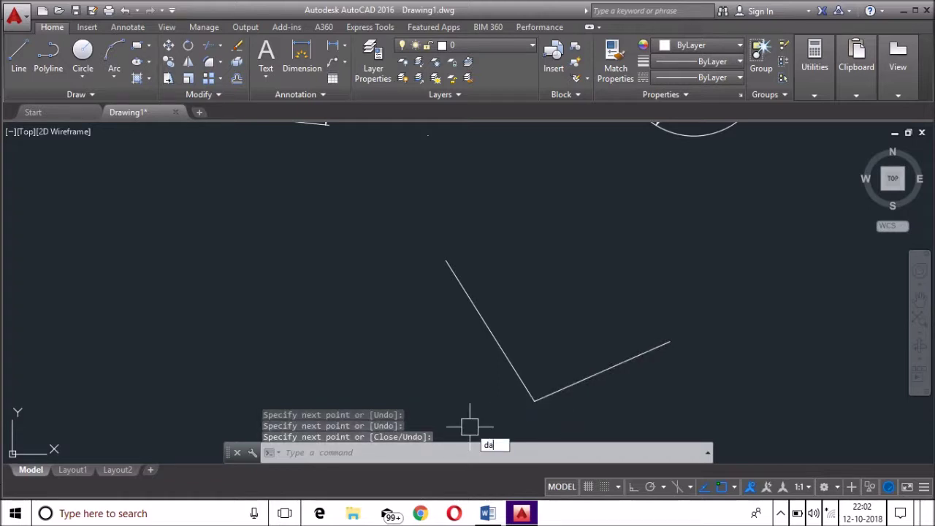
text(n)
key(Return)
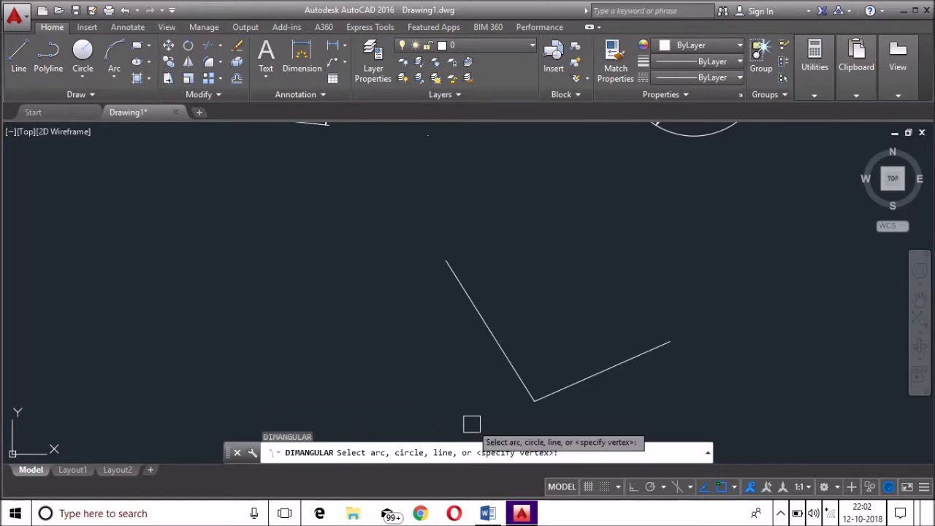
click(527, 387)
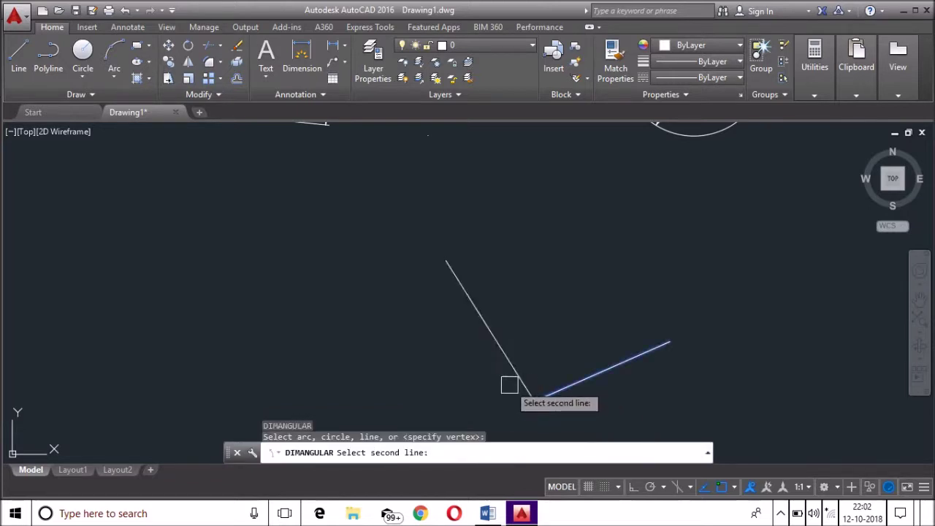
click(509, 385)
click(516, 378)
click(549, 340)
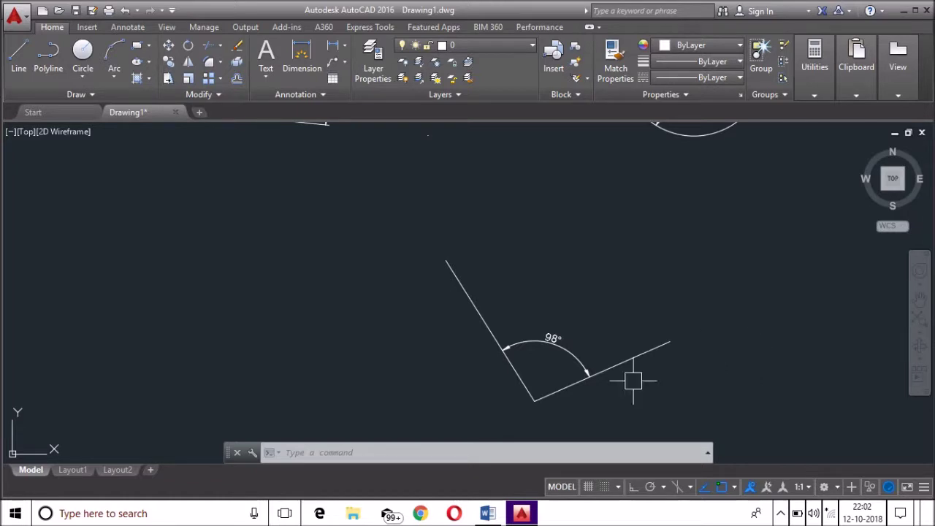
scroll(545, 338, up, 2)
scroll(541, 351, down, 5)
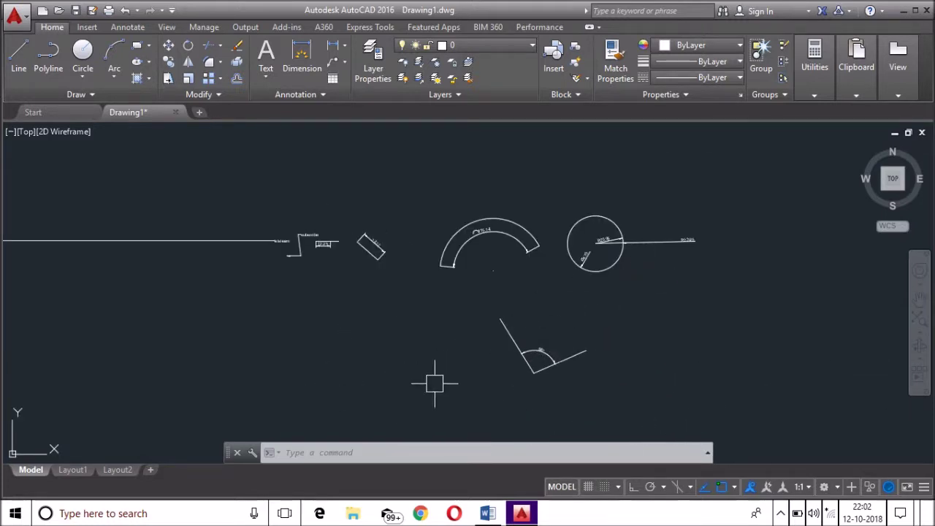
Consult the dimension shortcut list in the Word document and return to the large outline in the AutoCAD drawing
click(488, 513)
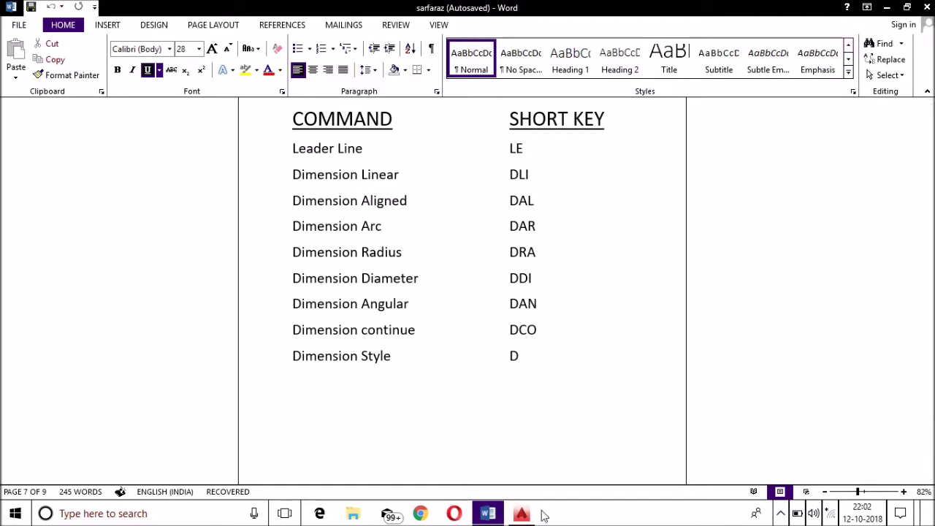
click(521, 514)
scroll(487, 304, down, 4)
scroll(322, 339, down, 6)
scroll(324, 338, up, 2)
mouse_move(325, 338)
middle_down()
mouse_move(494, 308)
mouse_move(475, 317)
middle_up()
scroll(405, 307, up, 9)
scroll(401, 321, down, 5)
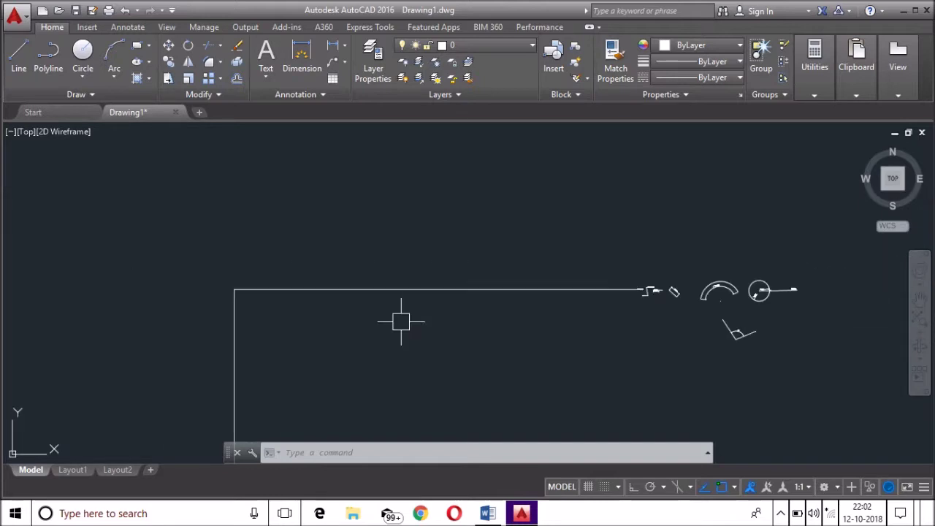
scroll(397, 314, up, 2)
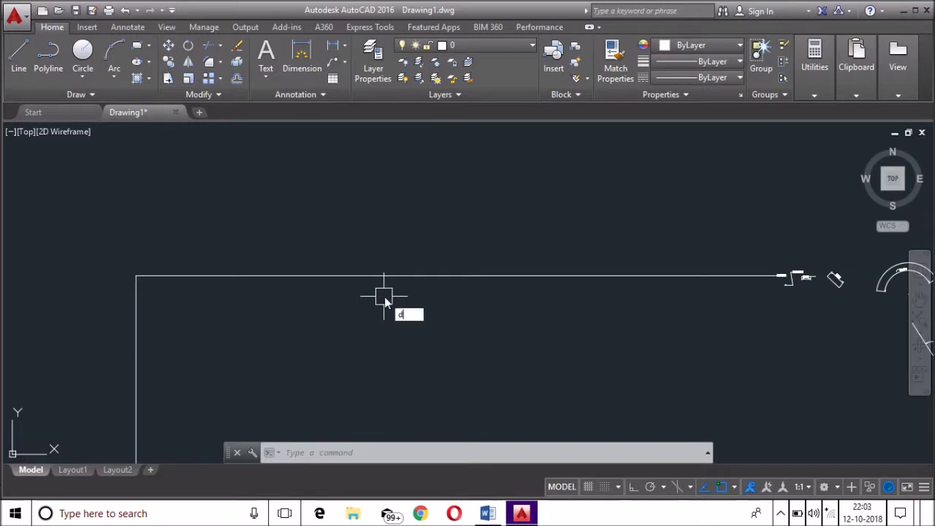
text(r)
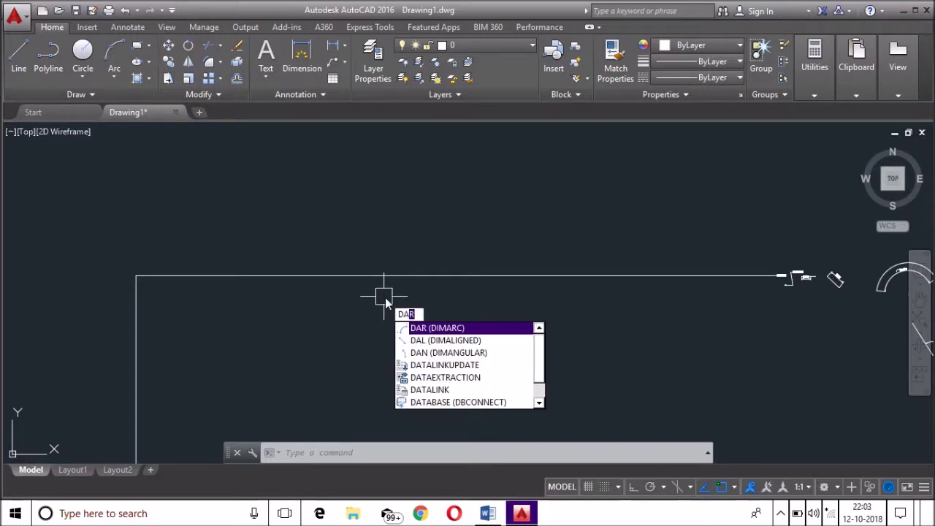
text(i)
key(BackSpace)
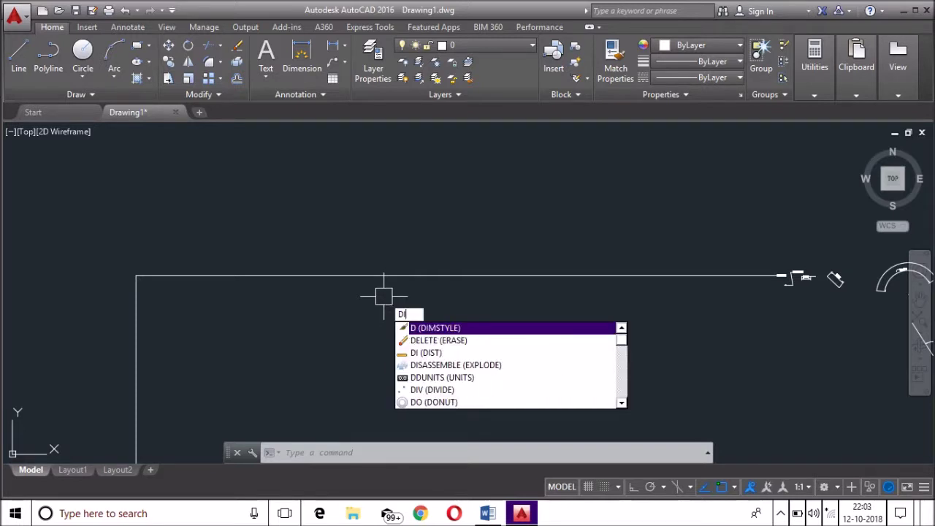
text(li)
key(Return)
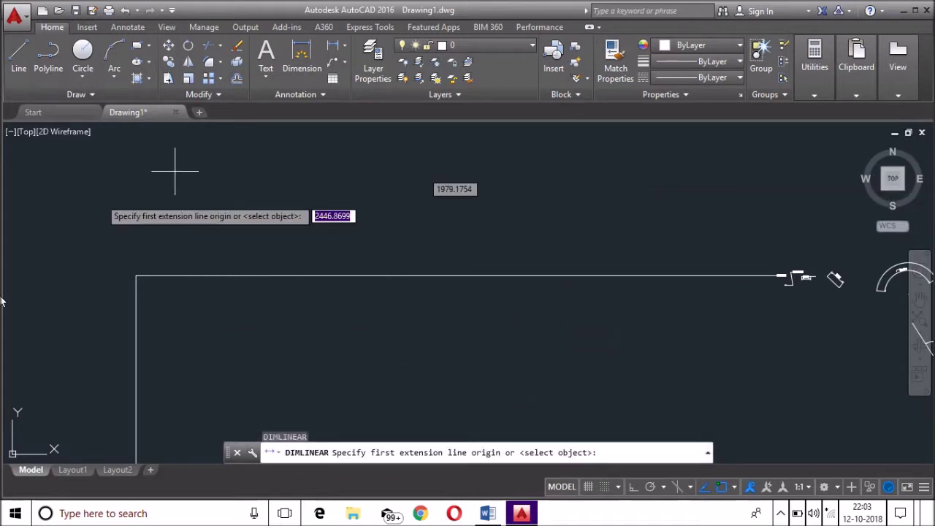
click(136, 276)
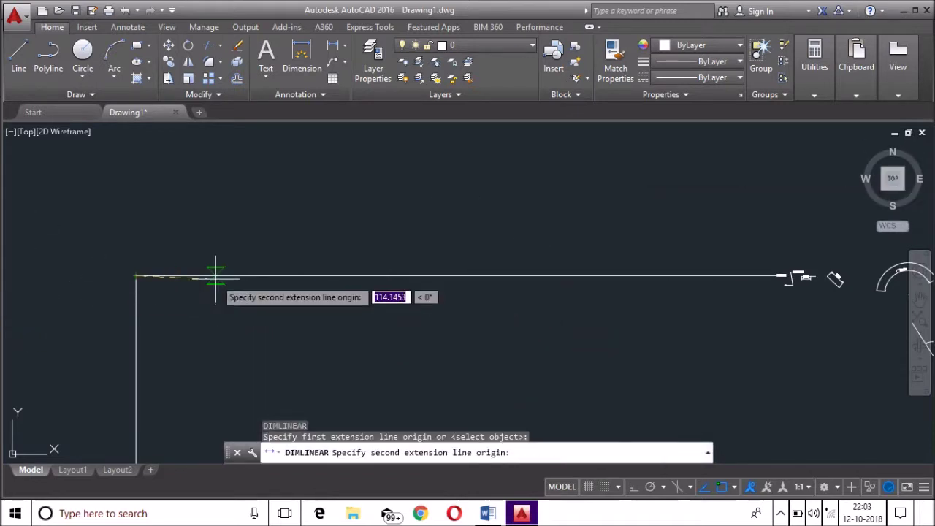
click(216, 277)
scroll(211, 249, up, 4)
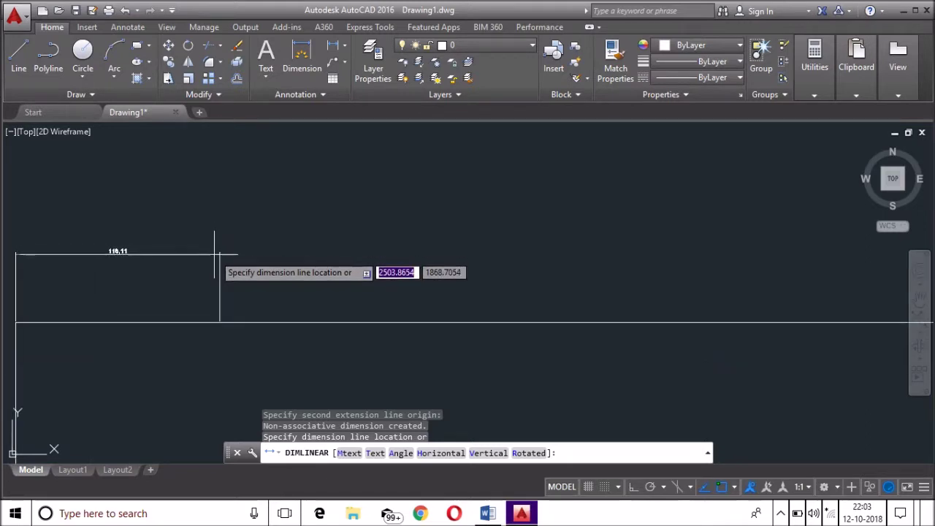
key(Escape)
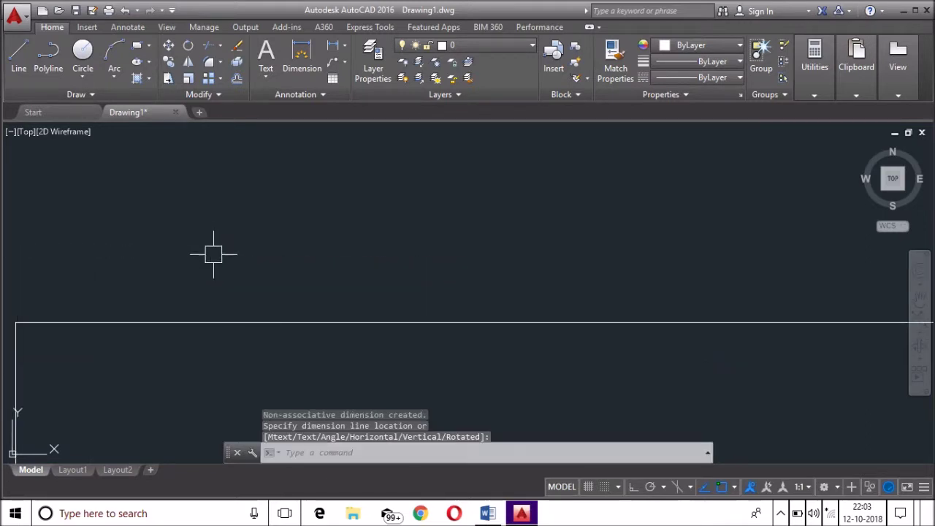
Add a linear dimension of about 67 units from the large outline's upper-left corner along its top edge, placing it just below the edge
key(Return)
click(16, 322)
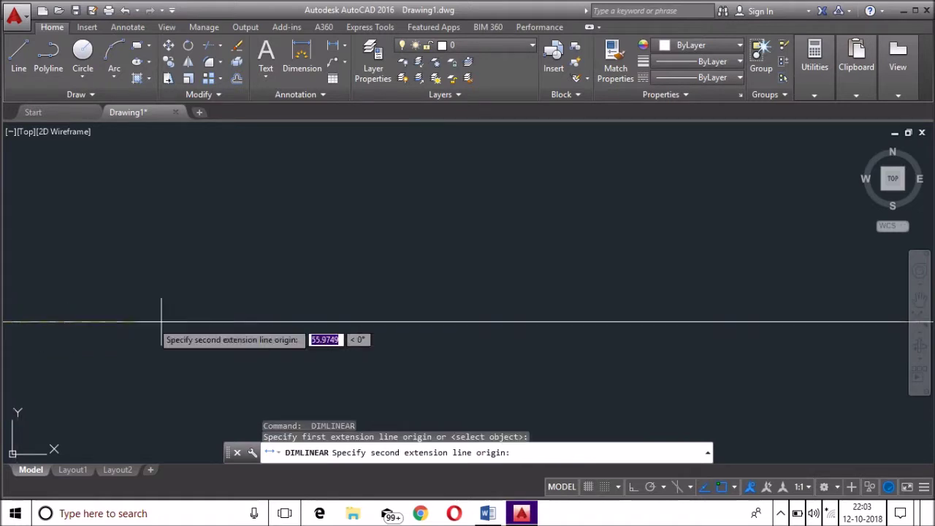
click(203, 321)
middle_drag(104, 334, 299, 318)
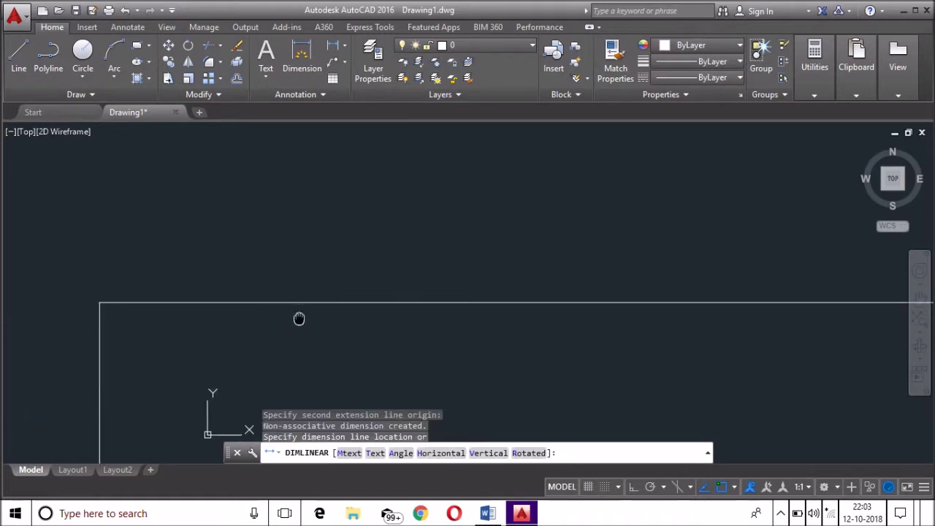
click(295, 346)
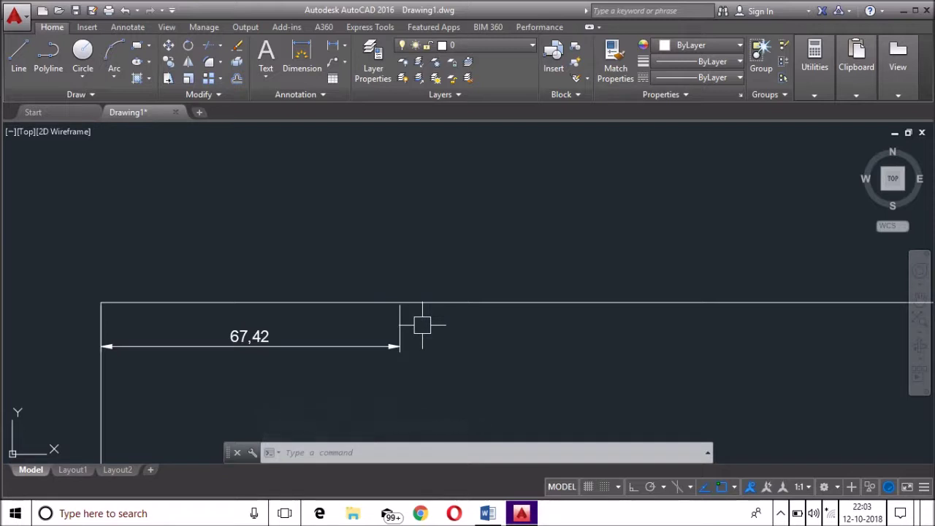
Continue the linear dimension along the outline's top edge with two more segments of about 91 and 110 units
scroll(641, 317, down, 4)
middle_drag(706, 390, 421, 387)
scroll(283, 387, up, 5)
scroll(294, 396, down, 5)
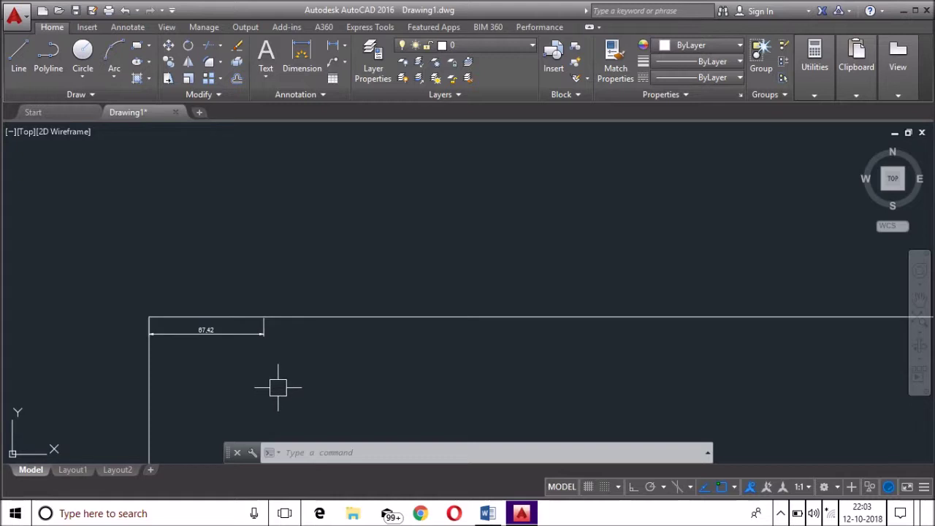
text(DCO)
key(Return)
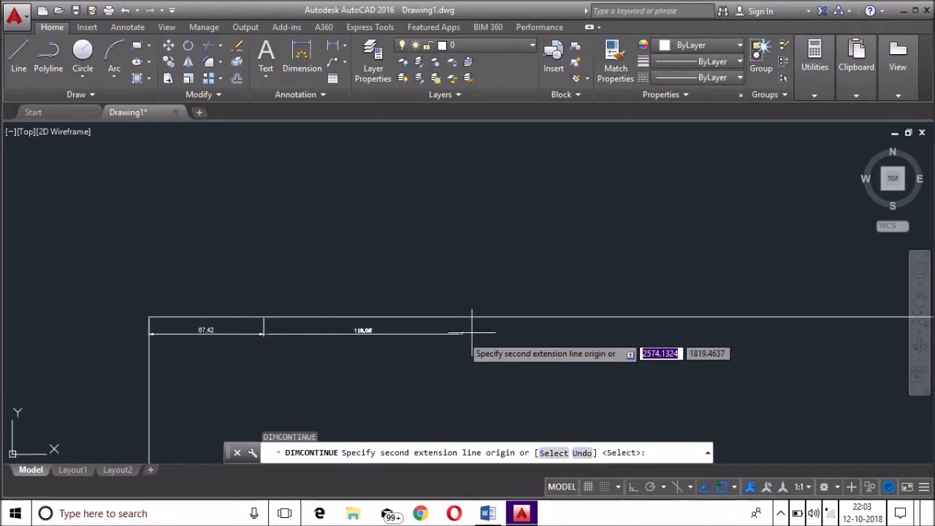
click(419, 320)
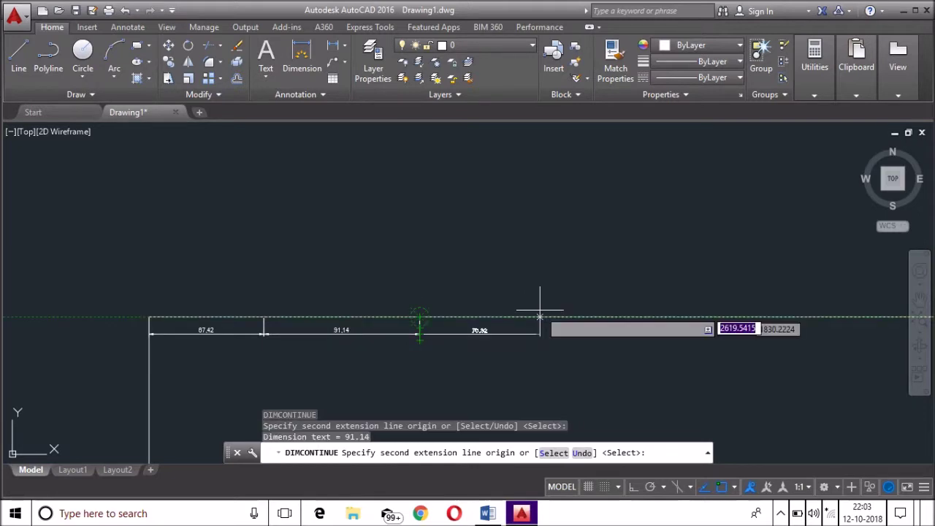
click(608, 319)
scroll(757, 332, down, 3)
scroll(762, 319, up, 3)
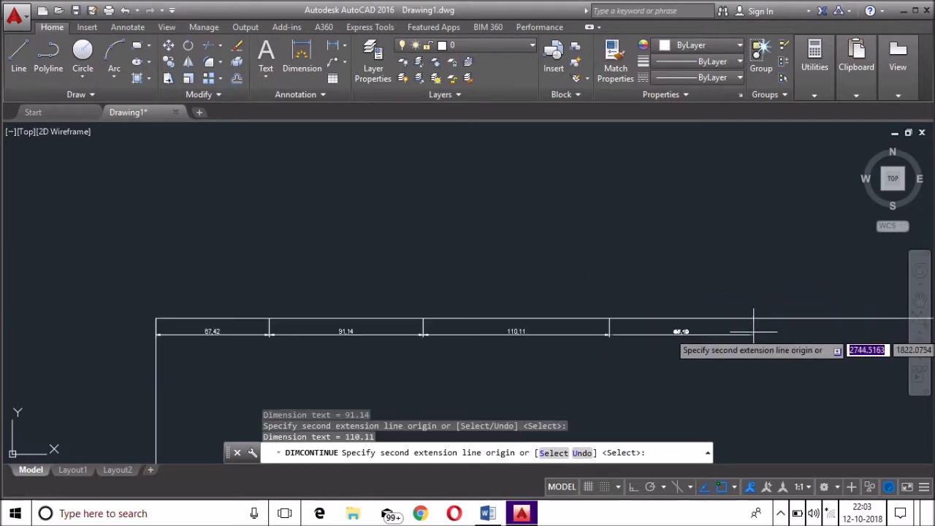
Extend the continued dimension chain with four segments of about 42, 37, 70 and 84 units along the top edge and end the command
scroll(621, 322, up, 4)
click(543, 263)
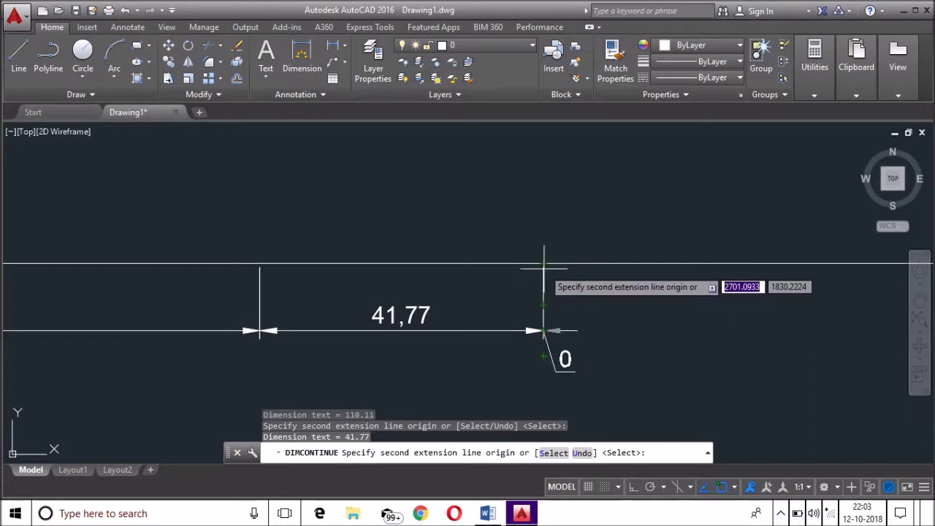
click(793, 261)
scroll(540, 355, down, 3)
middle_drag(413, 358, 283, 395)
click(683, 360)
scroll(555, 380, down, 2)
scroll(636, 310, up, 4)
middle_drag(521, 442, 597, 167)
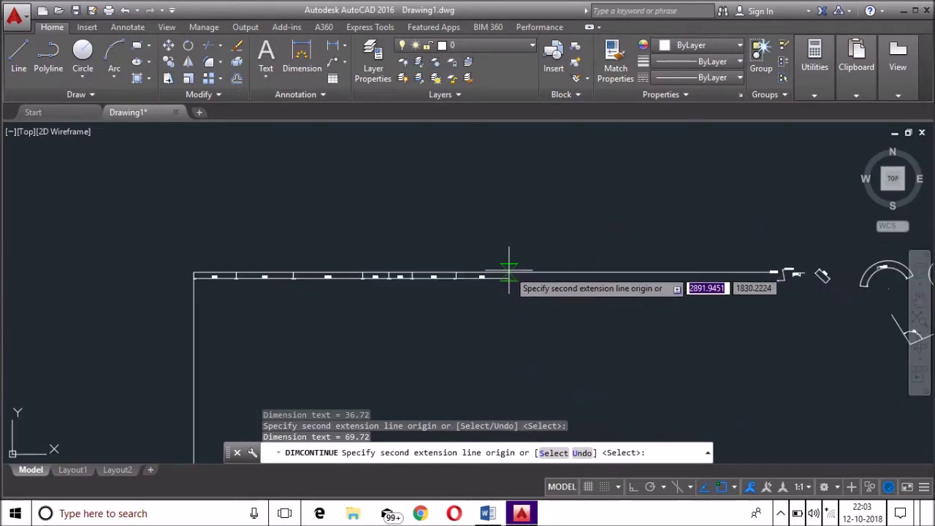
click(511, 275)
key(Return)
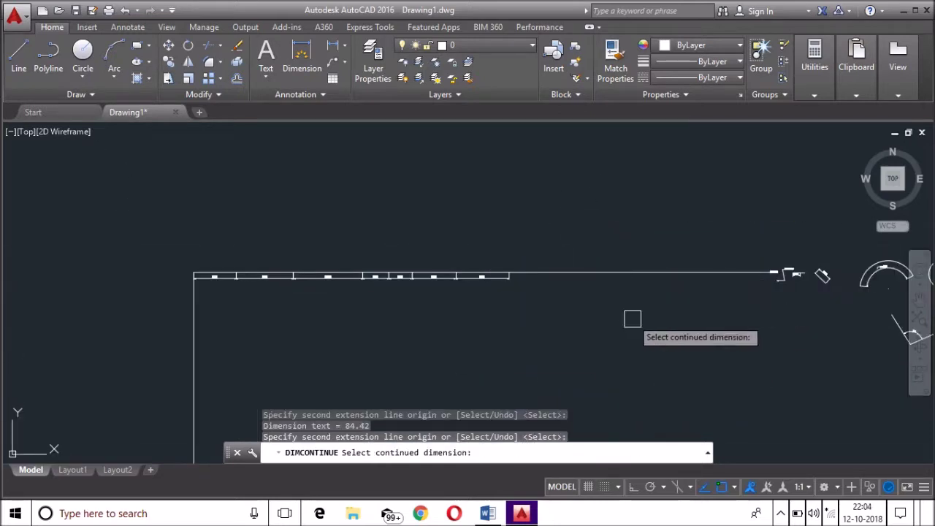
key(Escape)
key(Escape)
key(Escape)
key(Escape)
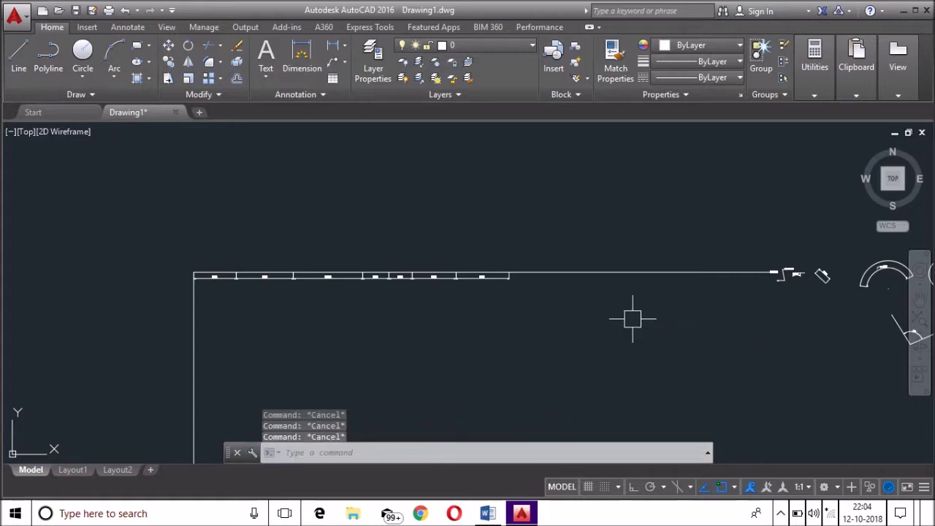
Set Standard as the current dimension style in the Dimension Style Manager
scroll(540, 318, up, 2)
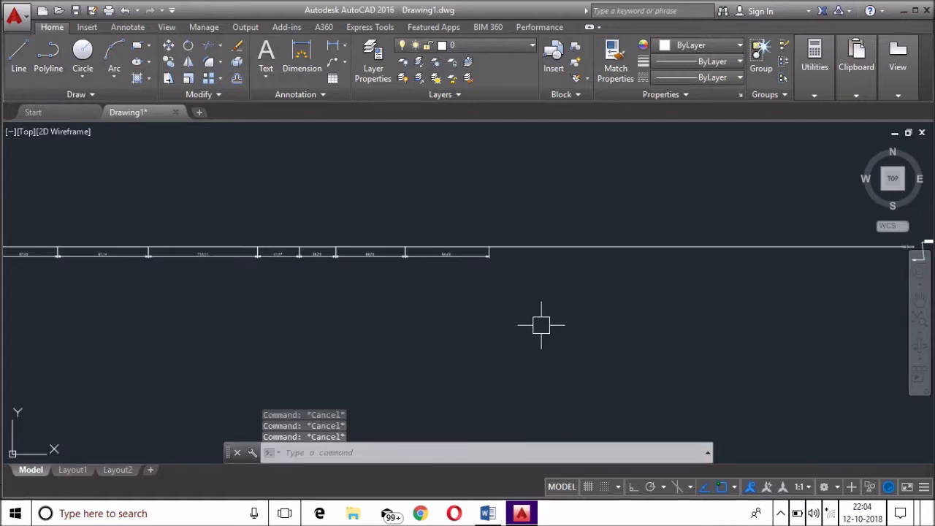
text(D)
key(Return)
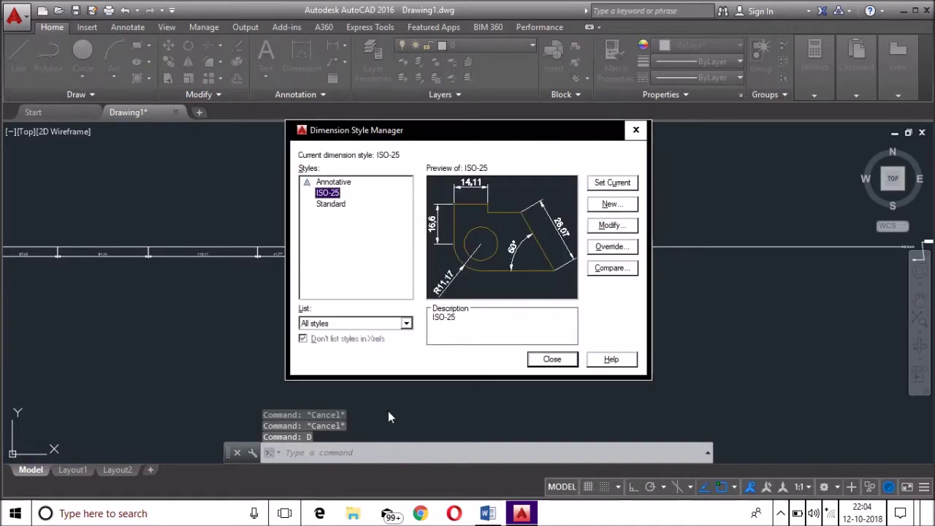
click(333, 205)
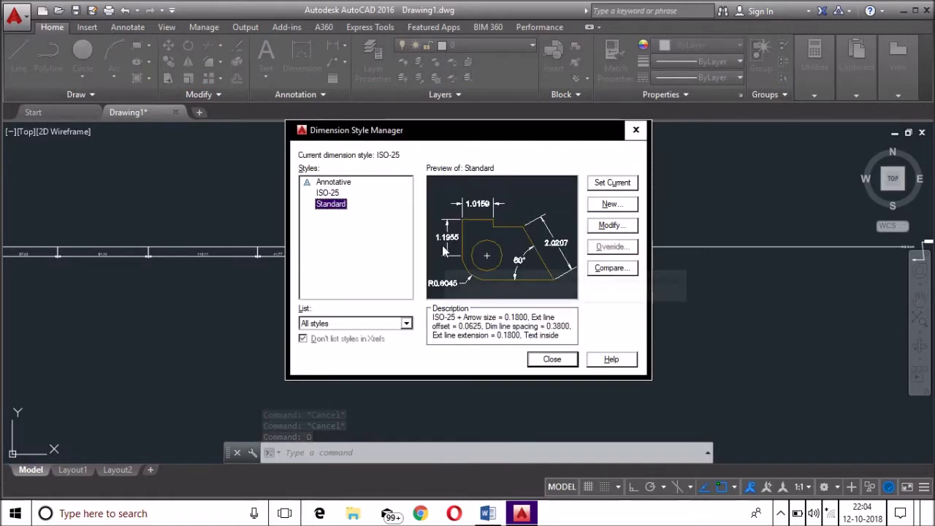
click(614, 184)
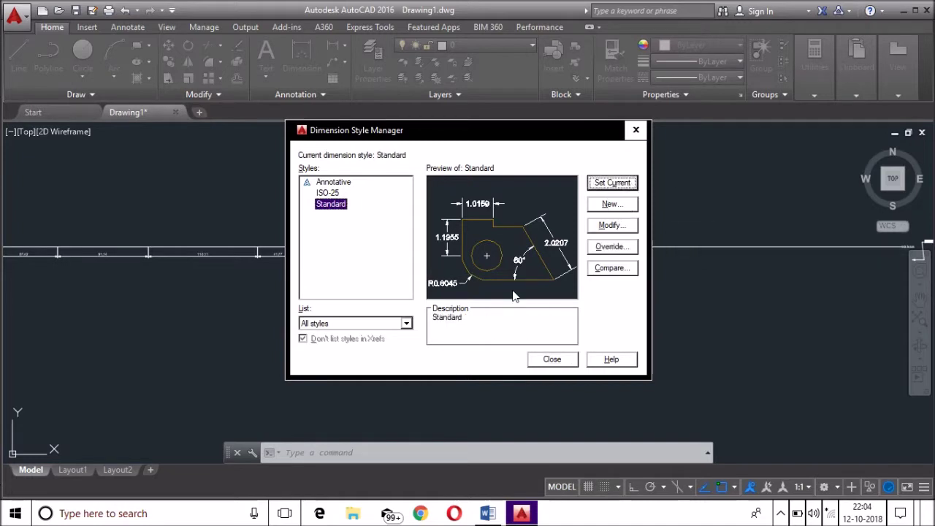
click(551, 360)
Add a linear dimension of about 54 units on the top edge just right of the dimension chain, placing its line below the edge
scroll(515, 270, up, 5)
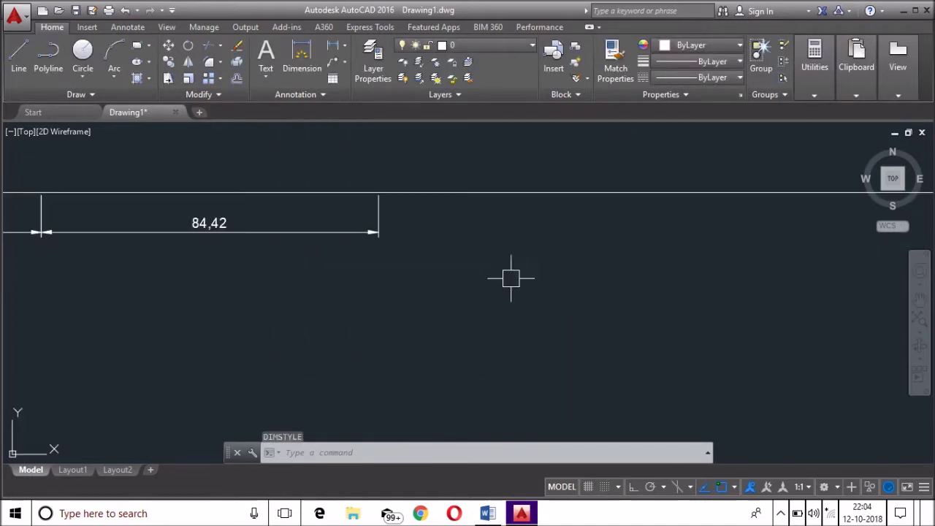
text(di)
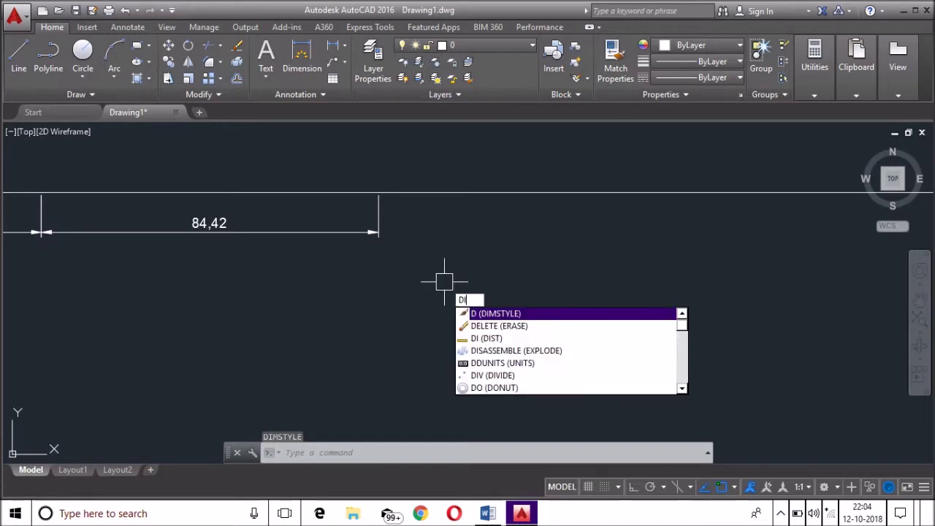
text(mli)
key(Return)
click(407, 193)
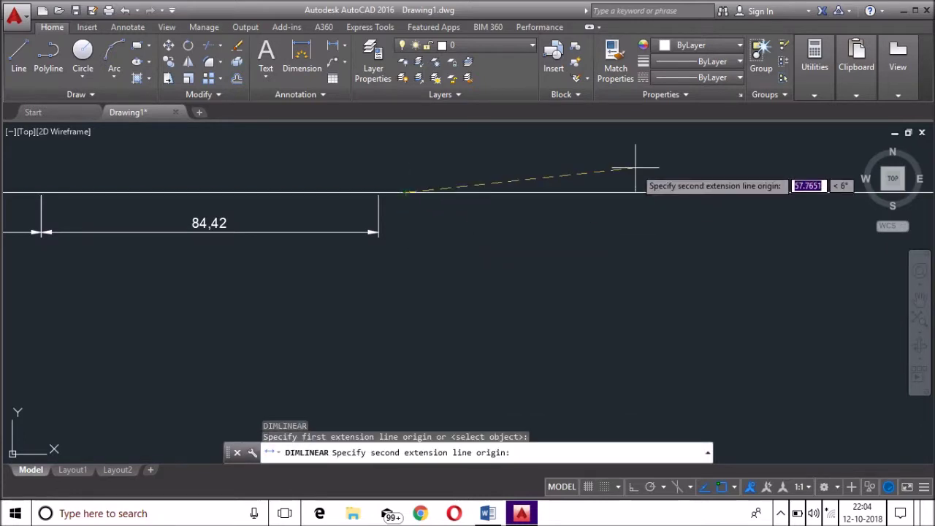
click(620, 193)
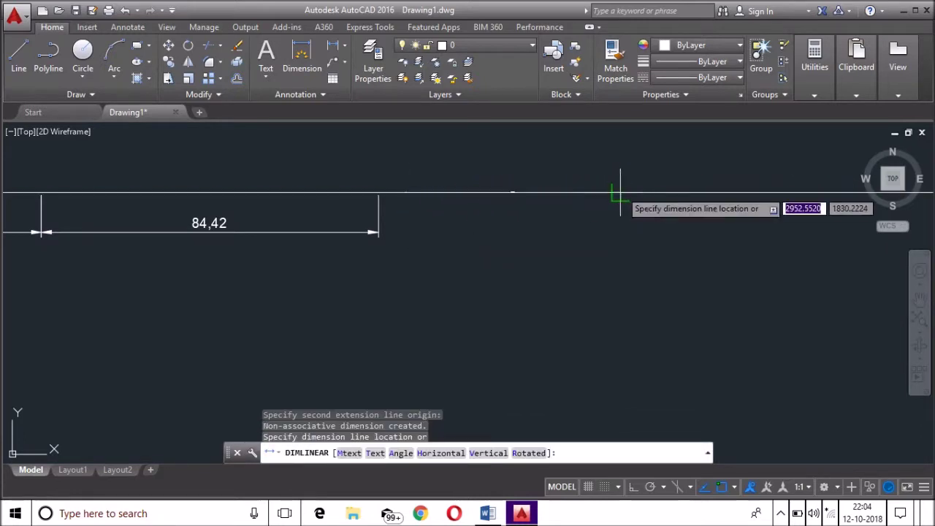
click(622, 264)
Examine the text and arrowheads of the new Standard-style dimension and compare them with the neighbouring ISO-25 dimensions
scroll(530, 278, up, 4)
scroll(449, 270, down, 5)
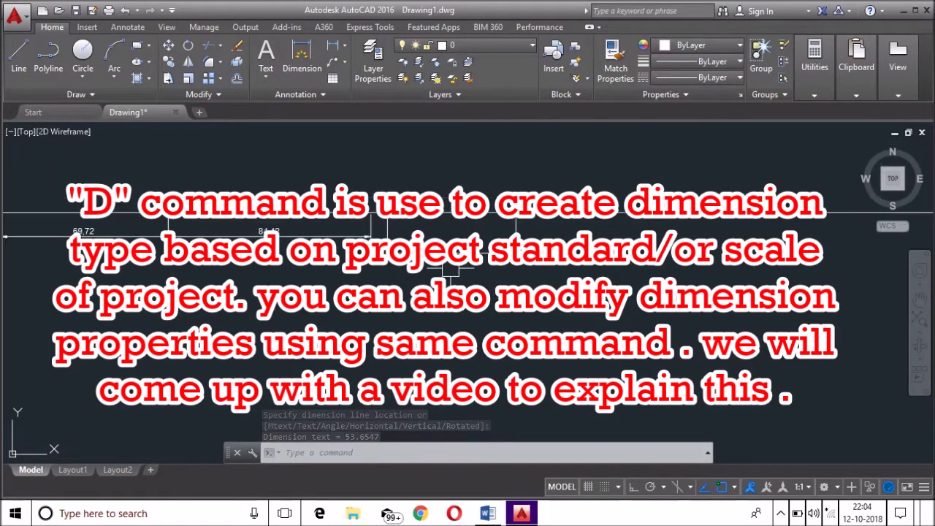
scroll(421, 265, up, 8)
scroll(650, 225, up, 3)
middle_drag(651, 225, 635, 249)
scroll(582, 270, down, 7)
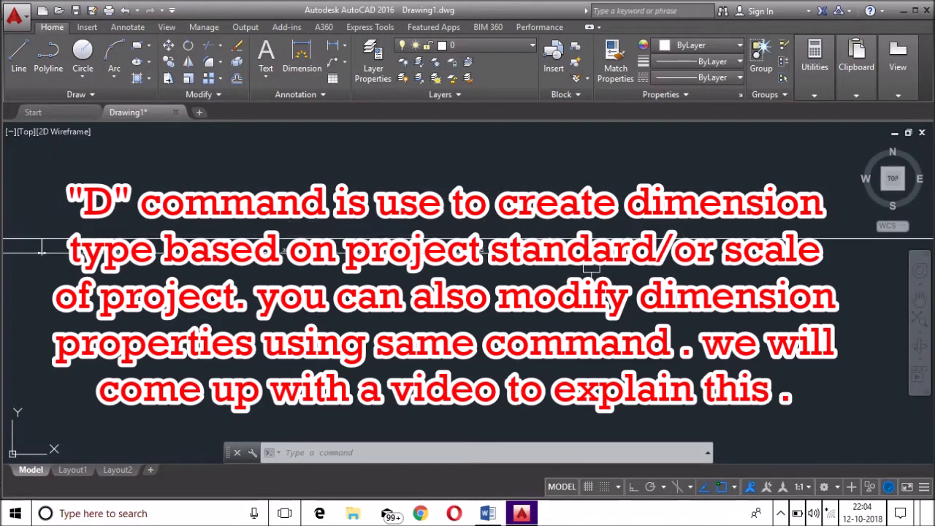
scroll(591, 267, up, 6)
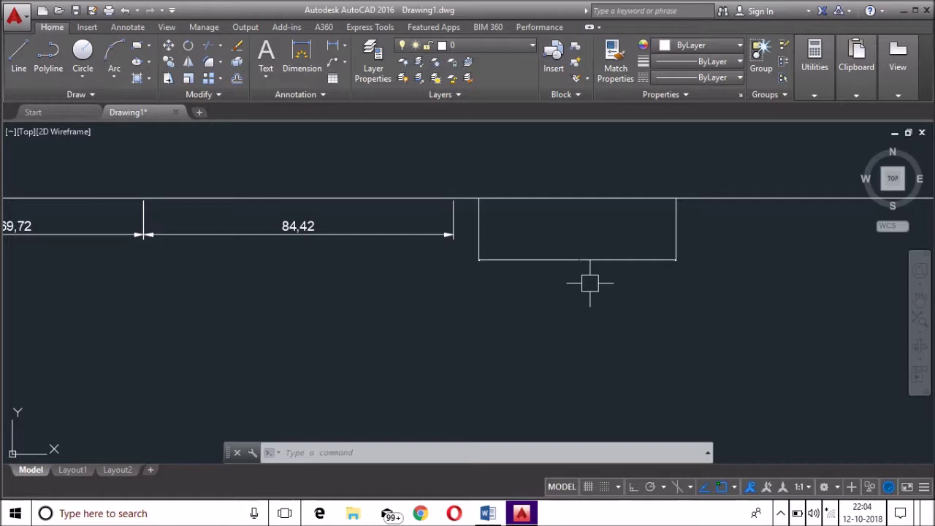
mouse_move(519, 516)
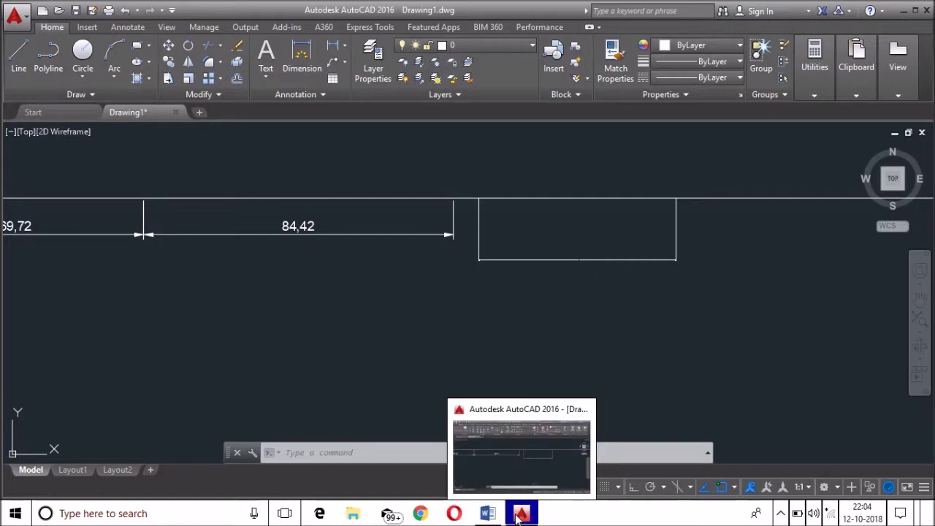